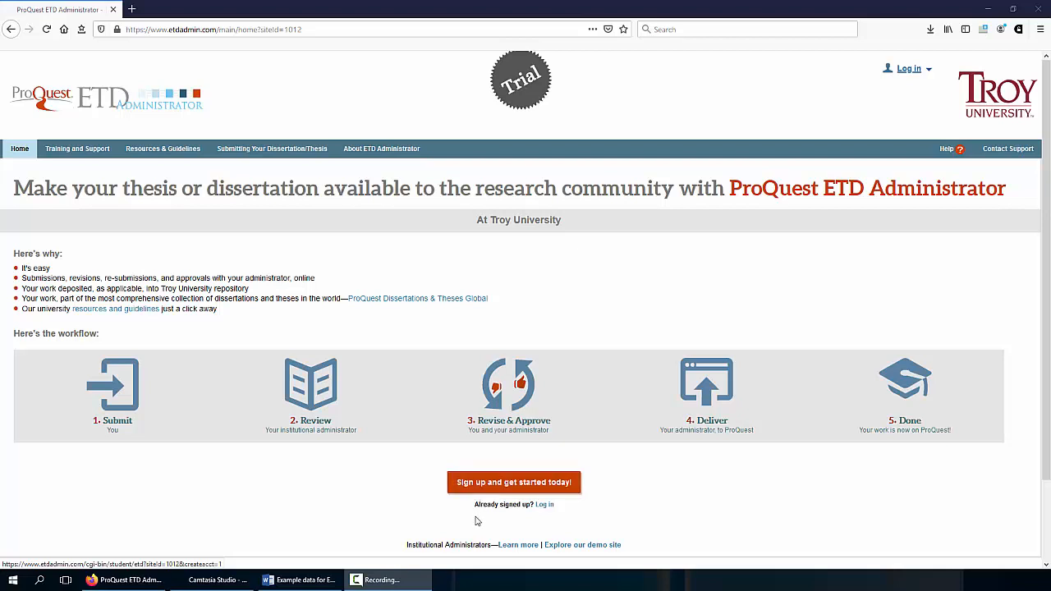
Follow the 'Log in' link under 'Already signed up?' to reach the Troy University login page
left_click(544, 505)
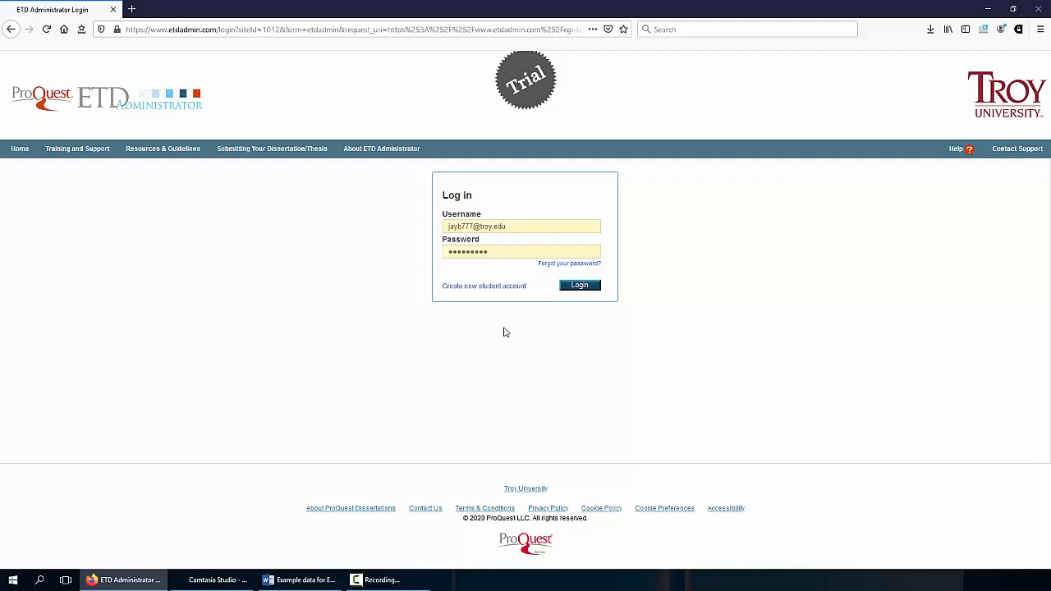
Log in with the saved credentials and begin a new dissertation/thesis submission from the list
left_click(581, 286)
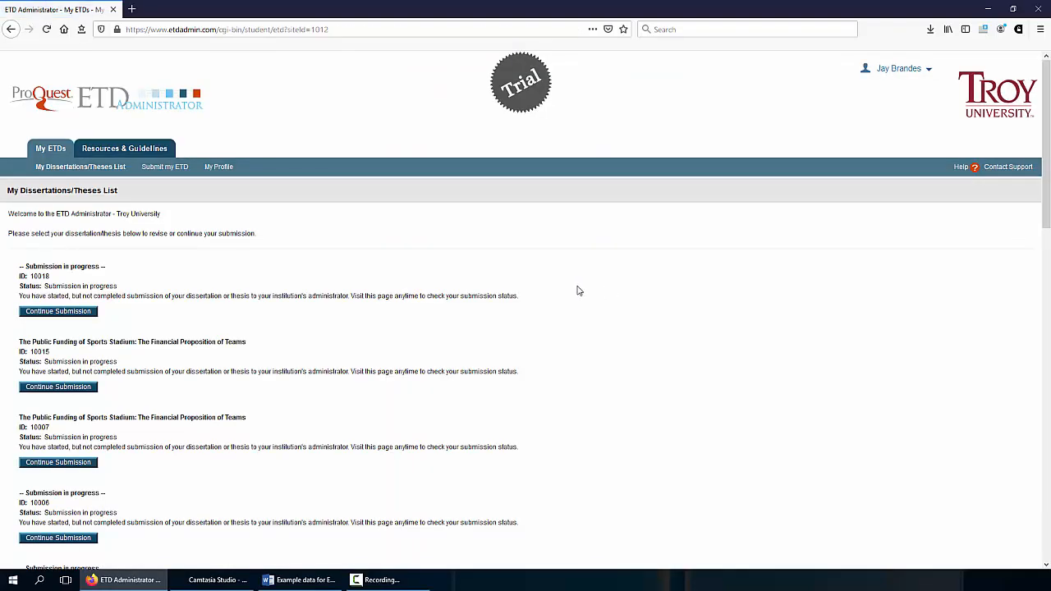
scroll(578, 291, "down", 10)
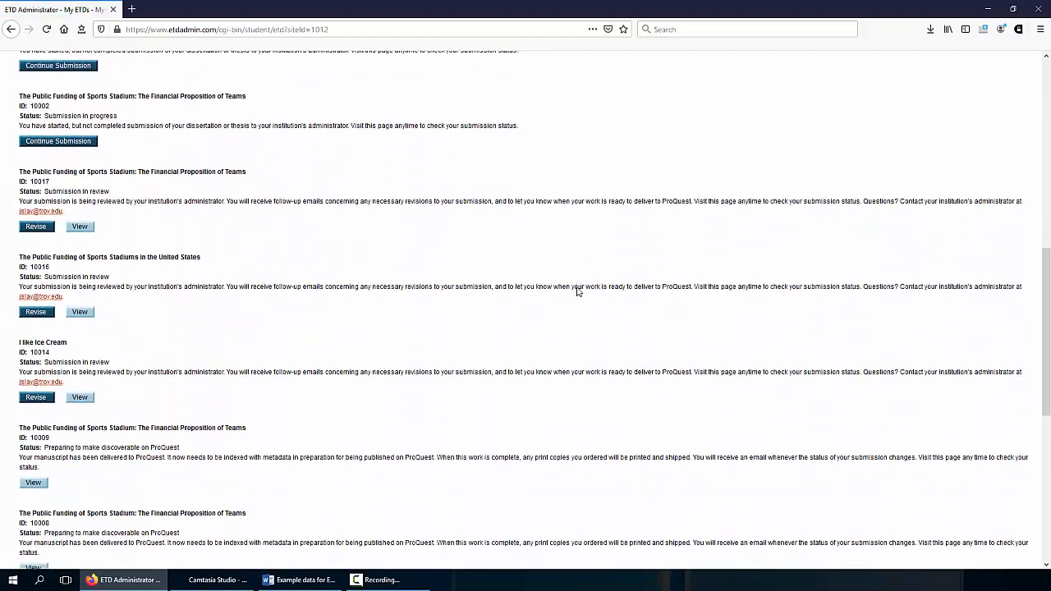
scroll(577, 291, "down", 10)
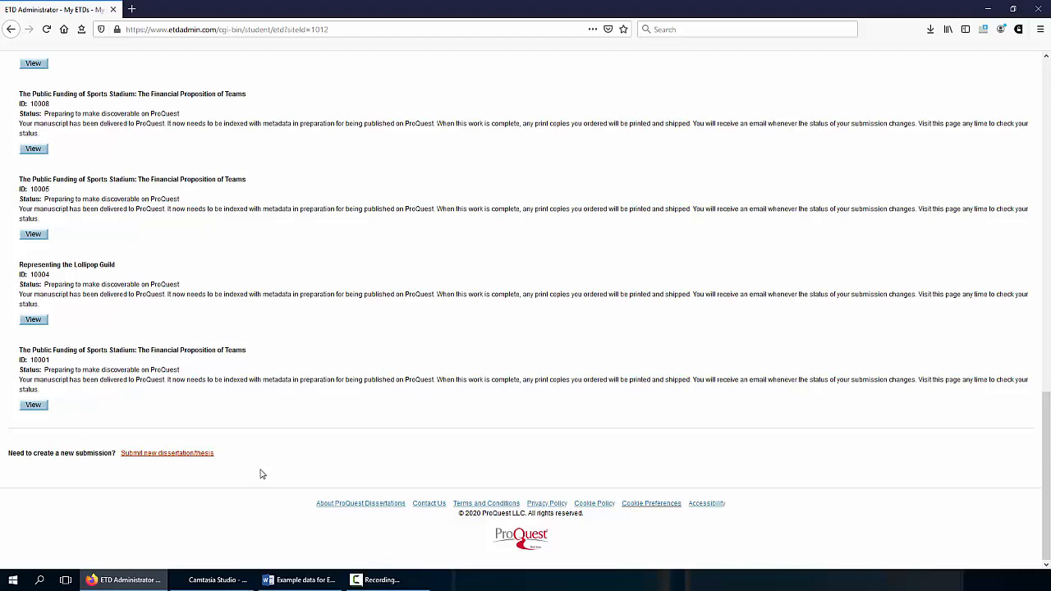
left_click(174, 457)
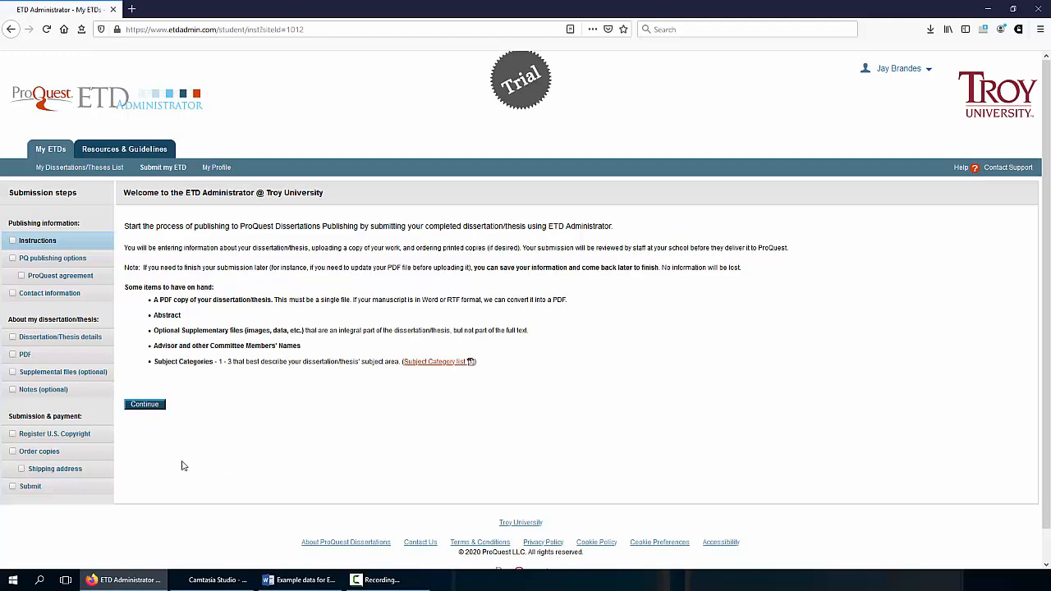
Continue past the instructions and save Traditional Publishing as the publishing option
left_click(146, 406)
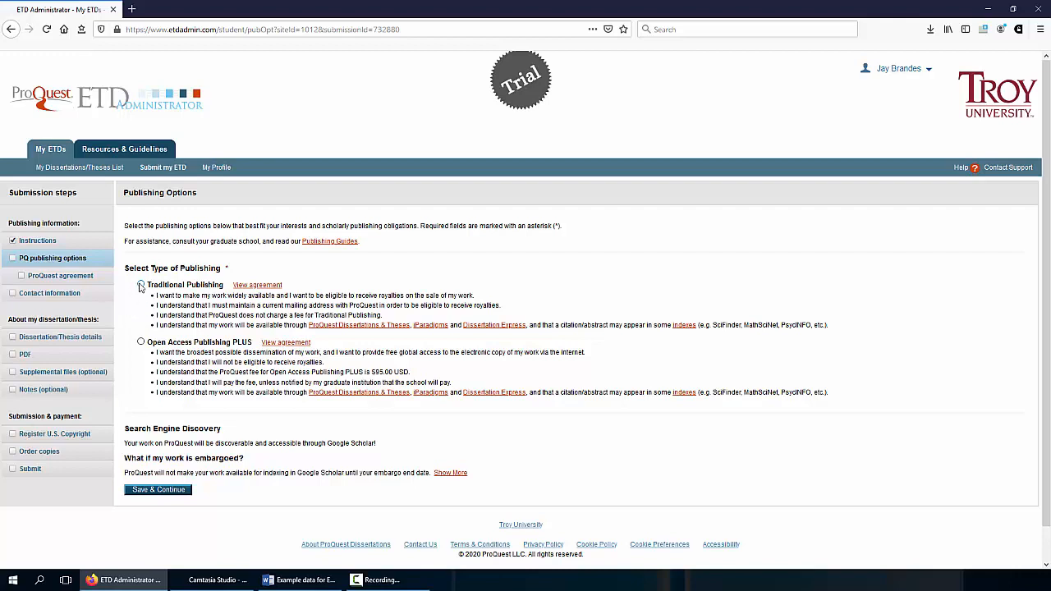
left_click(140, 285)
left_click(159, 490)
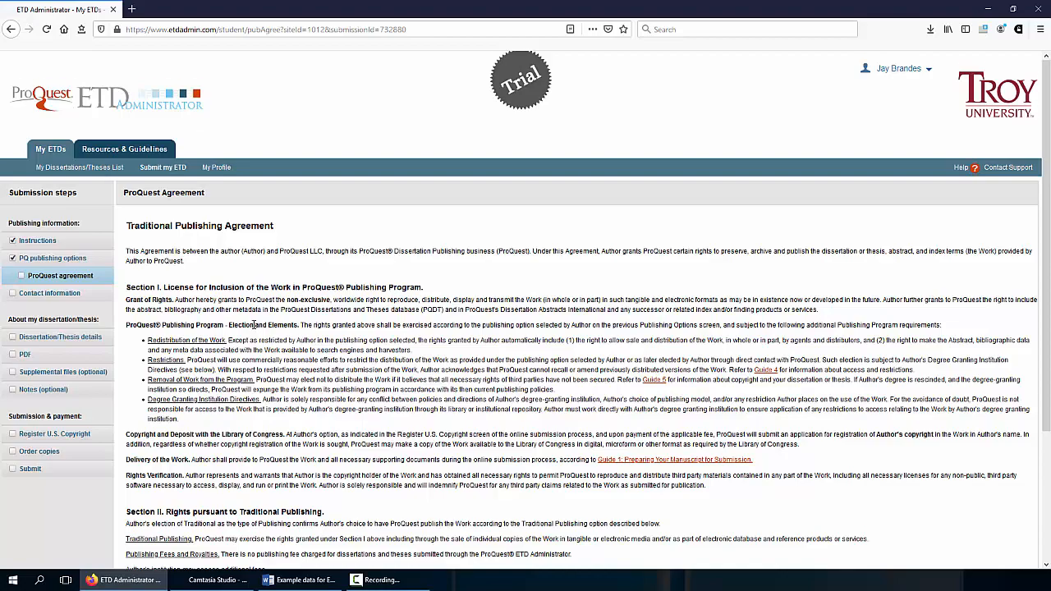
Accept the ProQuest Traditional Publishing Agreement at the bottom of the page
scroll(254, 324, "down", 4)
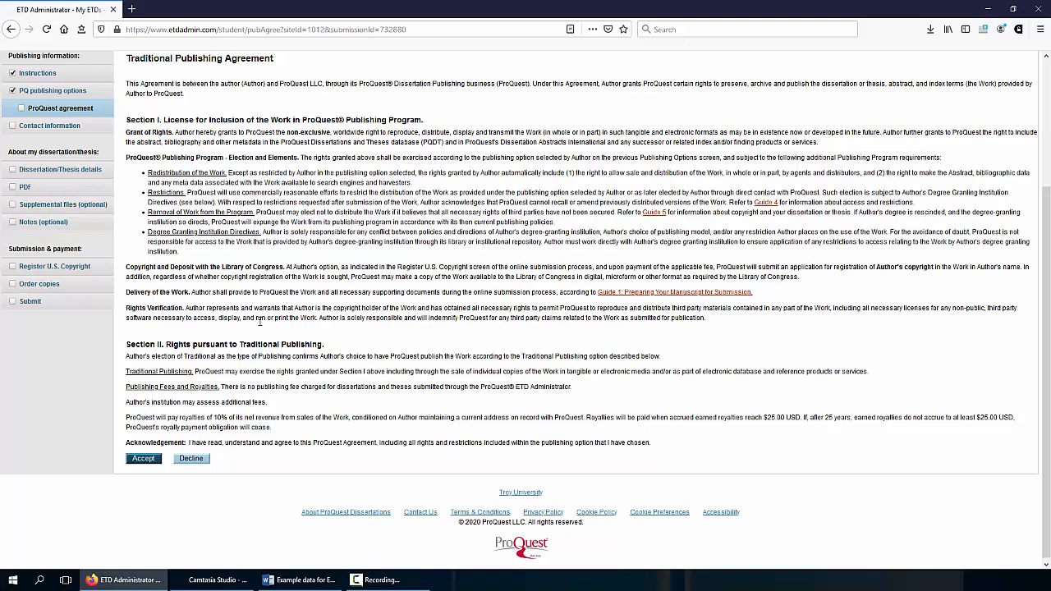
left_click(144, 459)
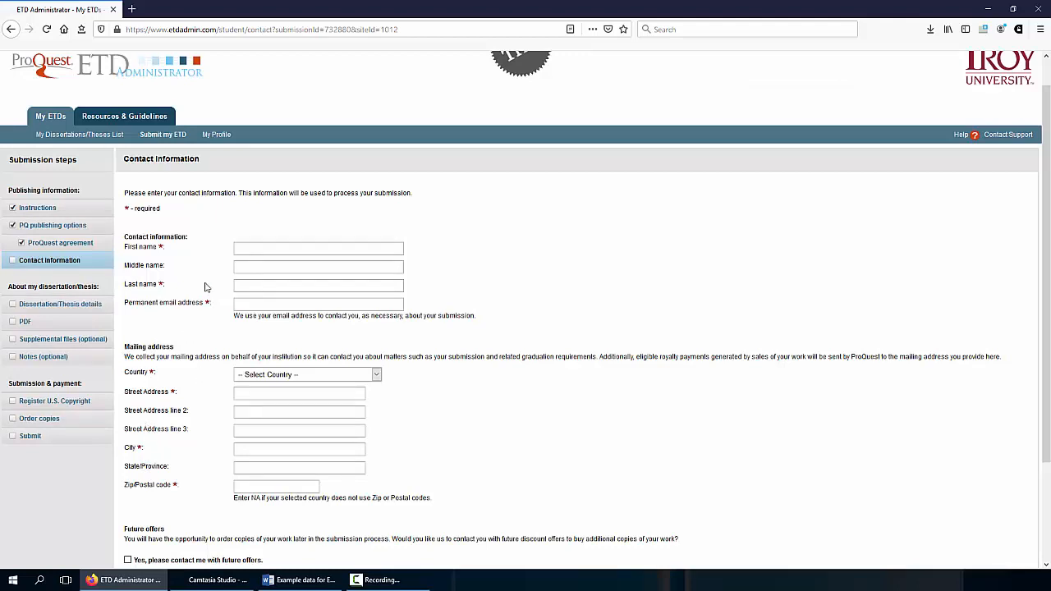
Enter the student's first and last name, and paste their permanent e-mail address from Word
left_click(256, 249)
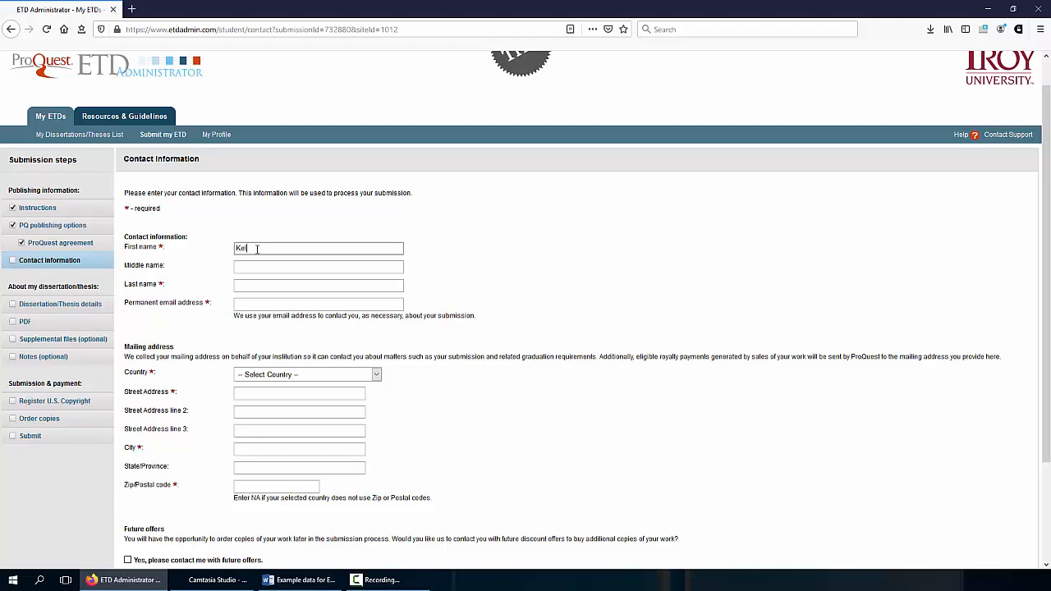
left_click(263, 286)
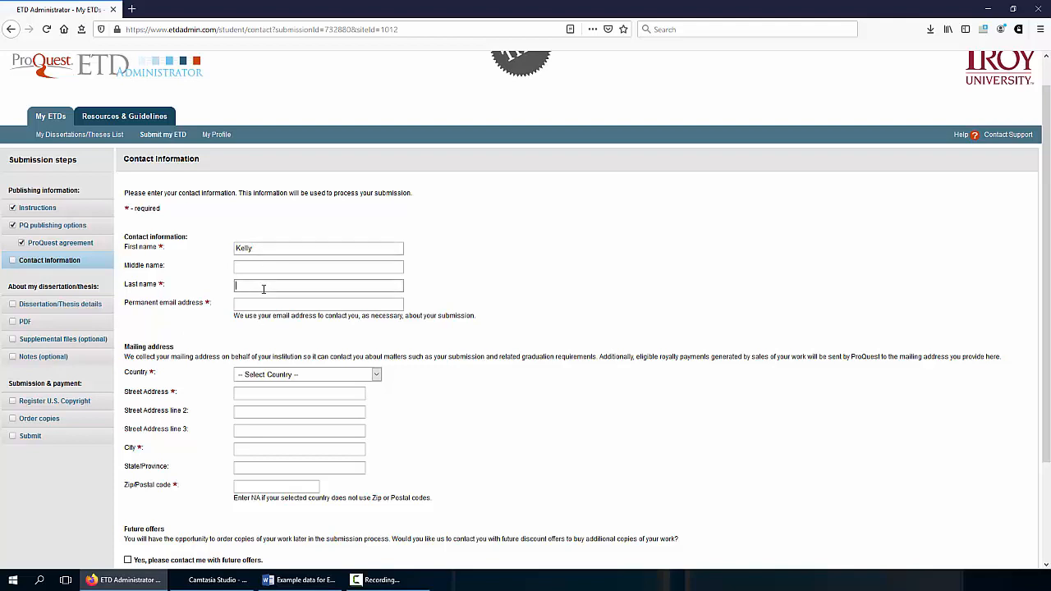
key("alt+Tab")
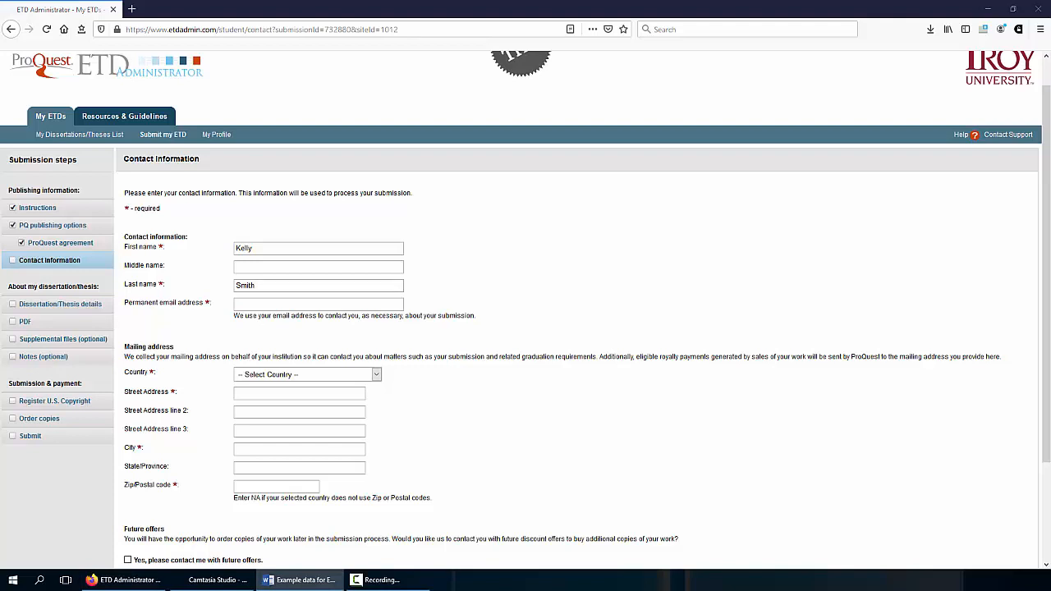
left_click(305, 305)
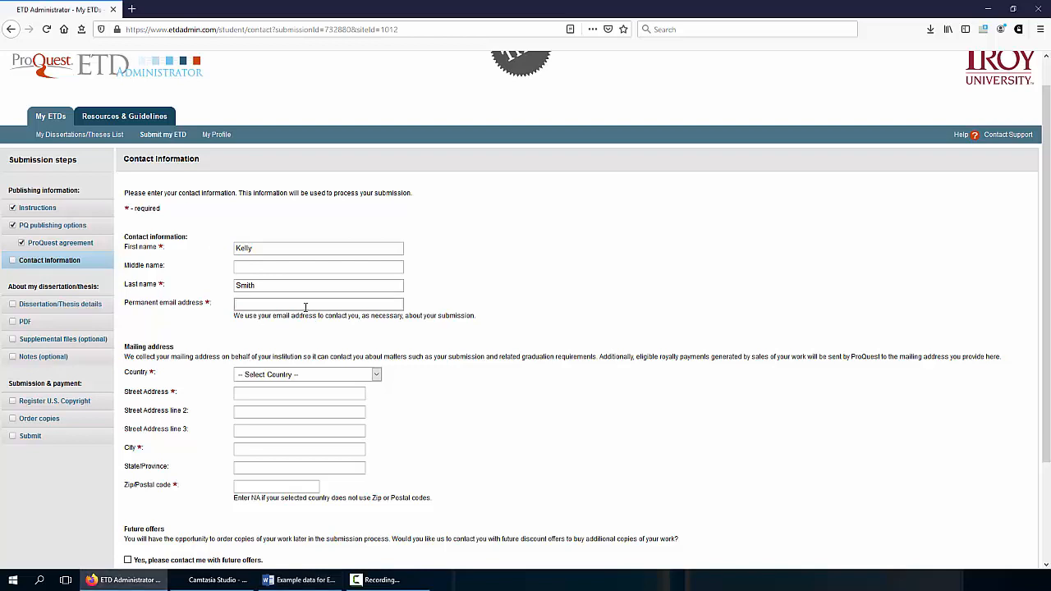
key("ctrl+v")
Set the country to United States and paste the street address from the example document
left_click(335, 378)
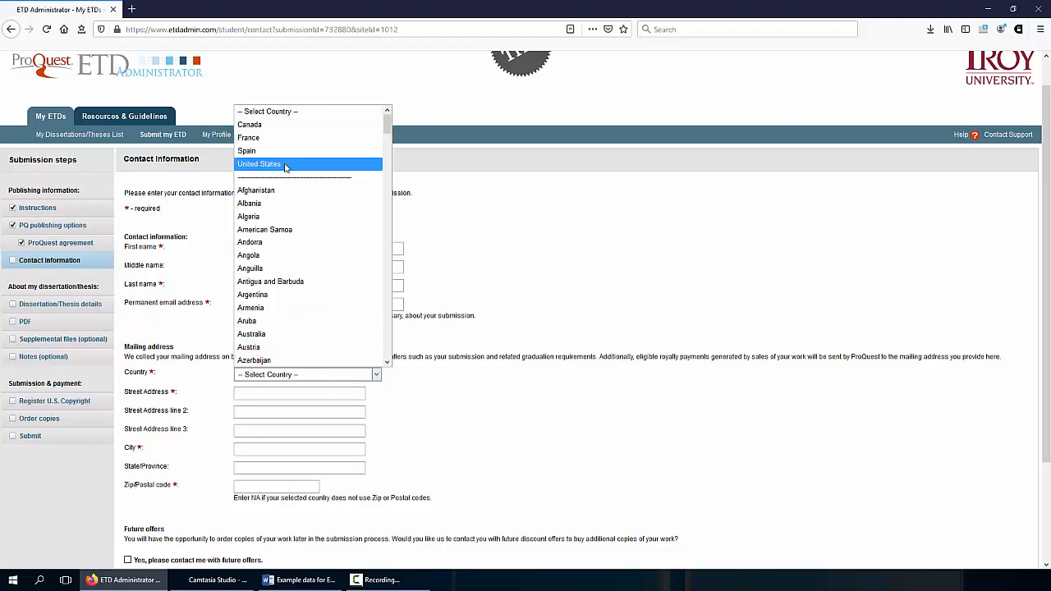
left_click(285, 167)
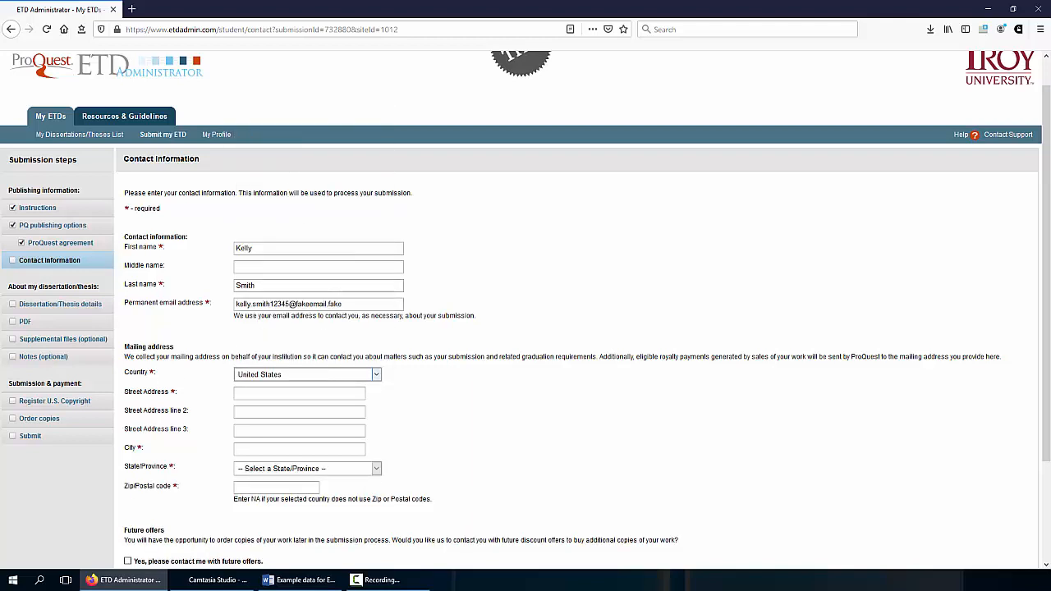
key("alt+Tab")
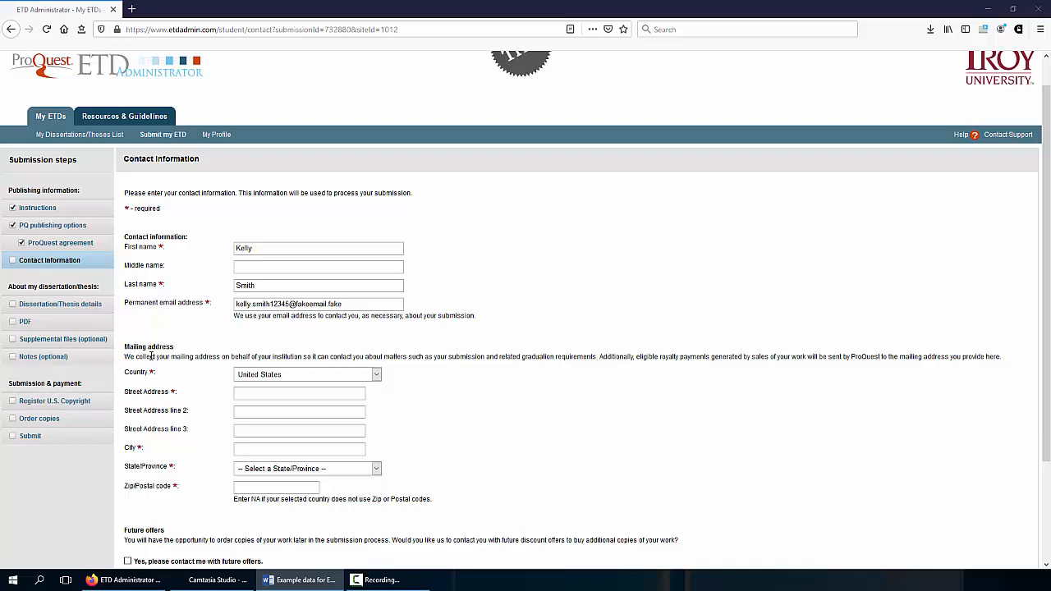
left_click(264, 393)
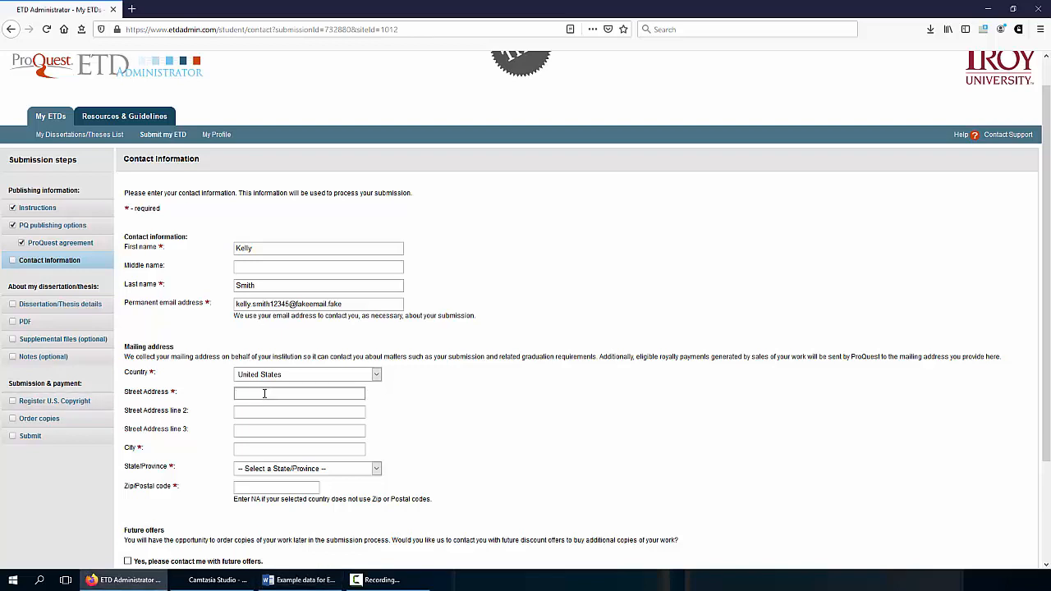
Enter the city, pick the state, and fill in the ZIP code
left_click(255, 452)
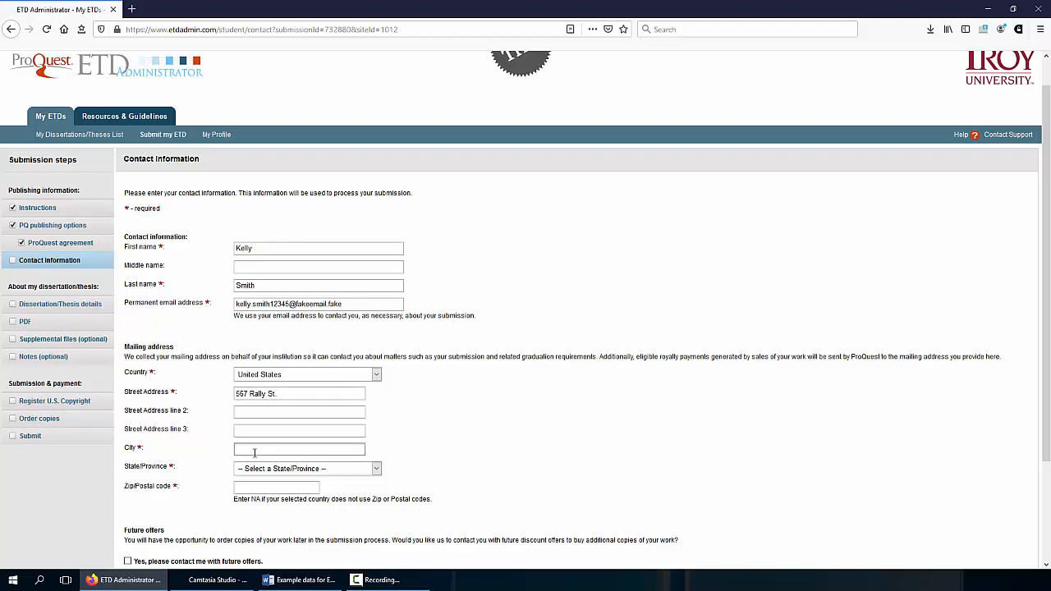
type("Hilo")
left_click(319, 471)
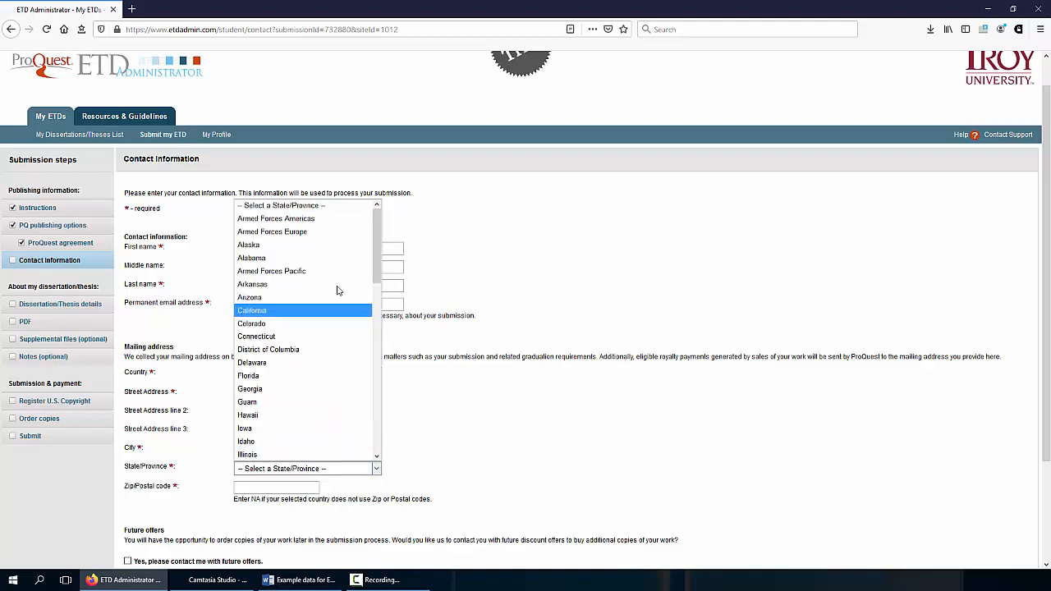
left_click_drag(375, 259, 374, 302)
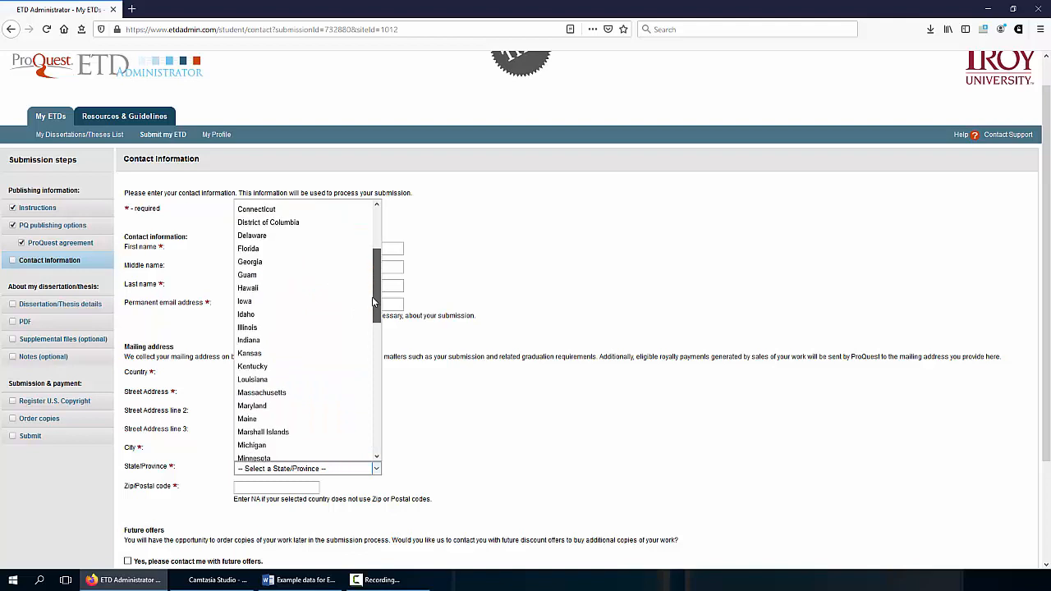
left_click(254, 289)
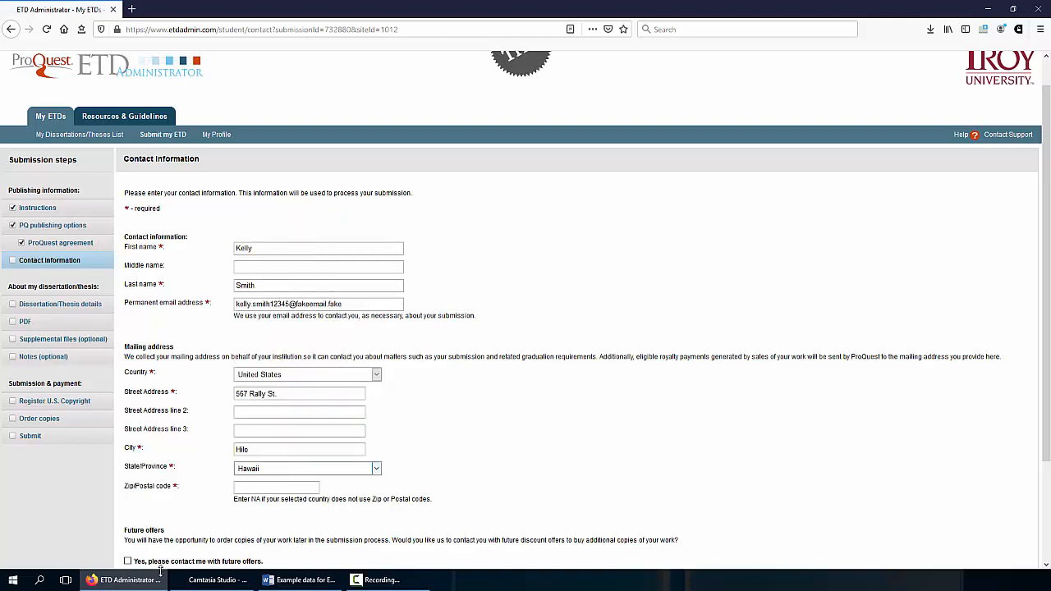
left_click(252, 486)
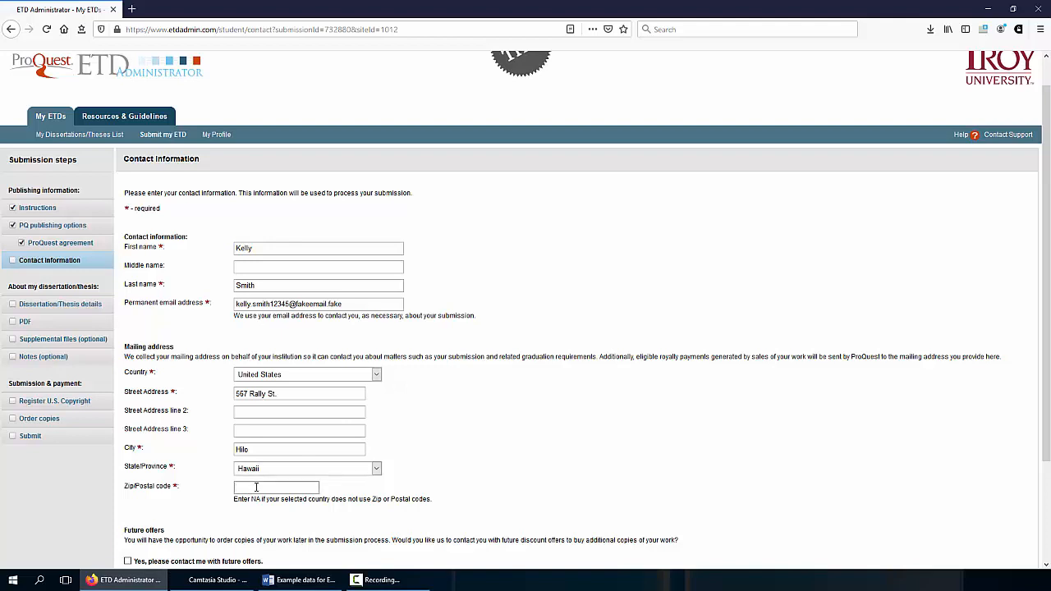
type("96721")
Save the contact form and continue to the empty Dissertation/Thesis Details form
scroll(429, 404, "down", 3)
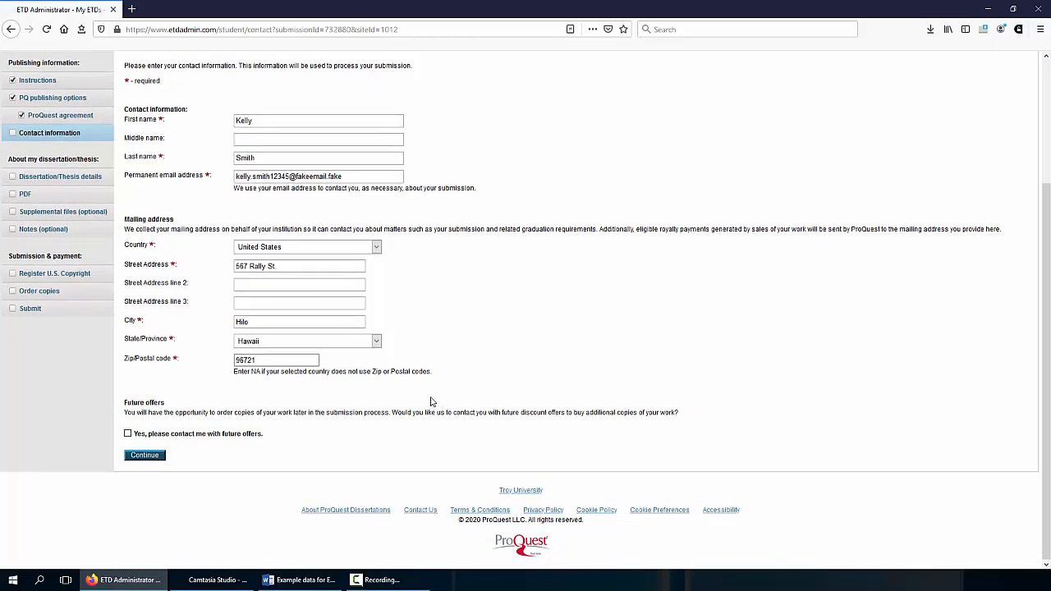
scroll(432, 403, "up", 1)
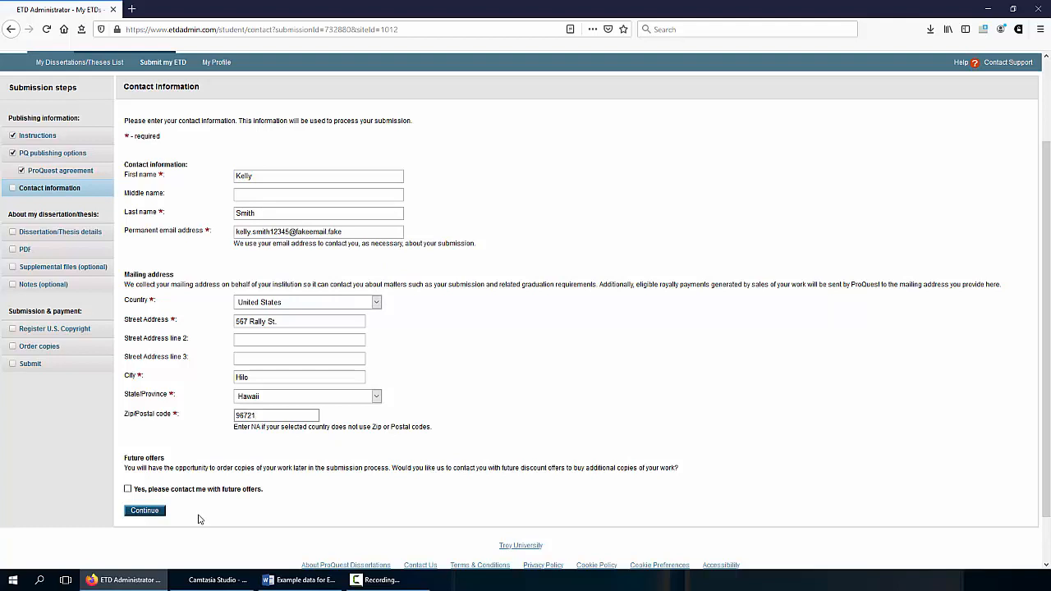
left_click(146, 515)
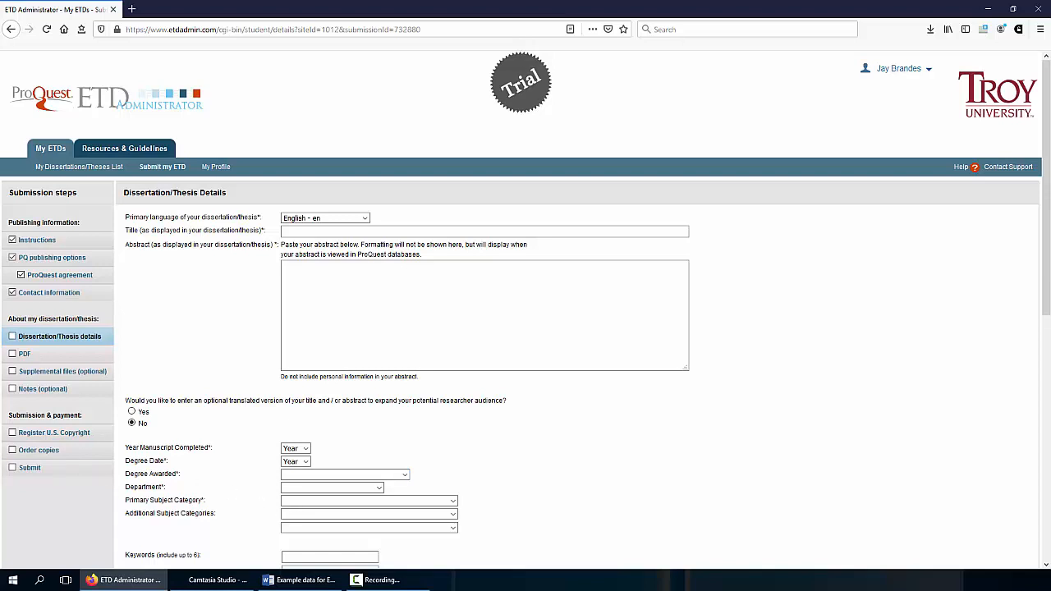
Paste the thesis title and the full stadium-financing abstract from the example document
key("alt+Tab")
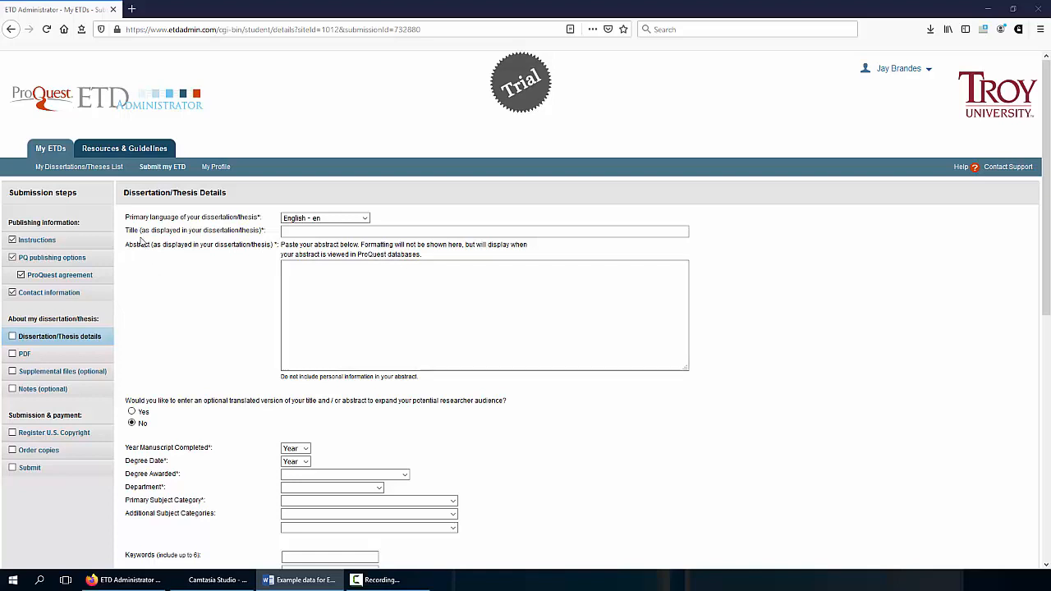
left_click(312, 233)
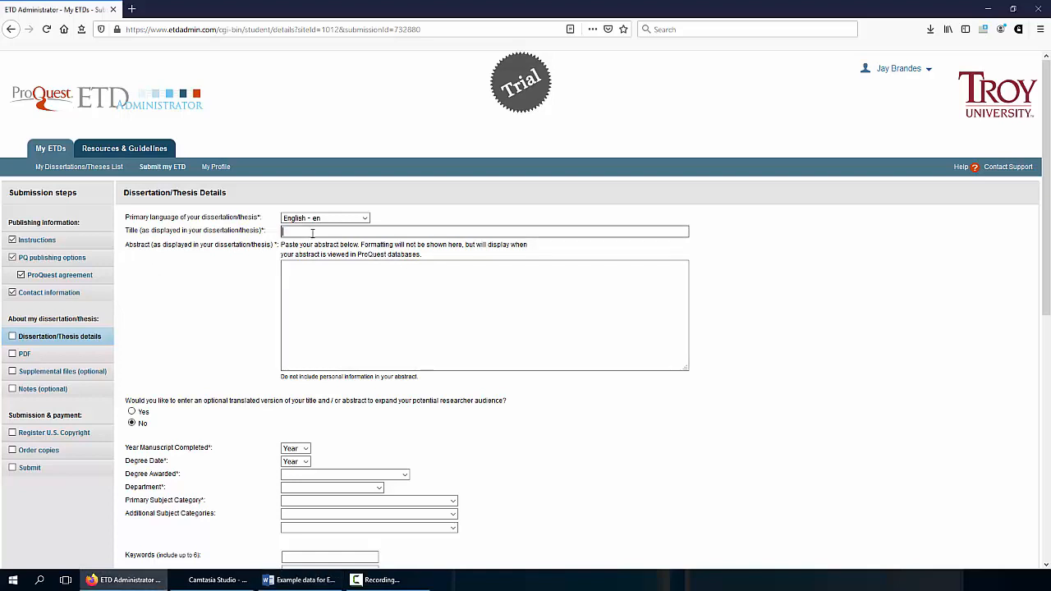
type("The Public Funding of Sports Stadium: The Financial Proposition of Teams")
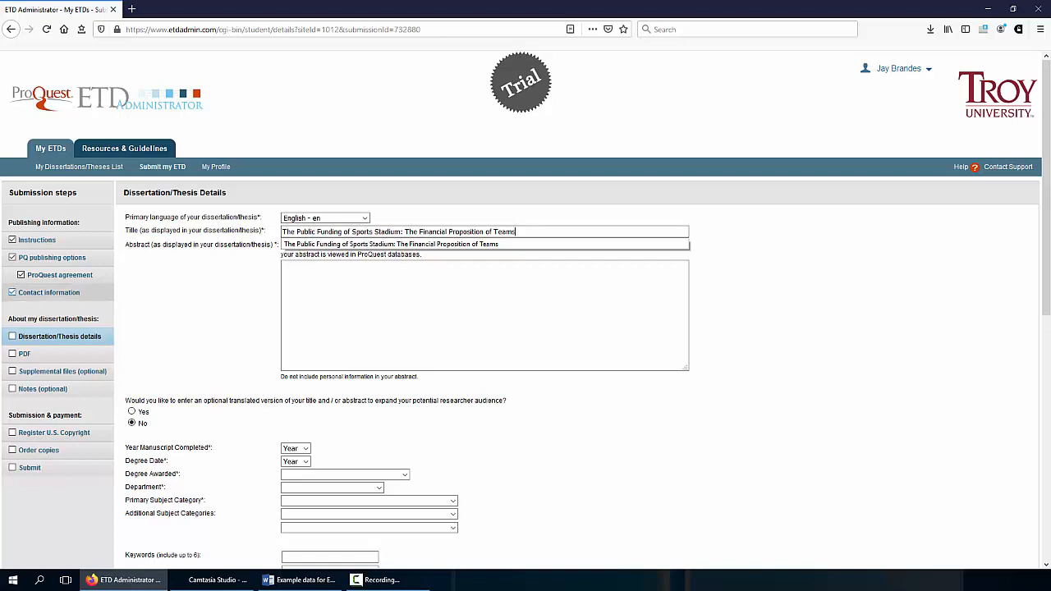
key("alt+Tab")
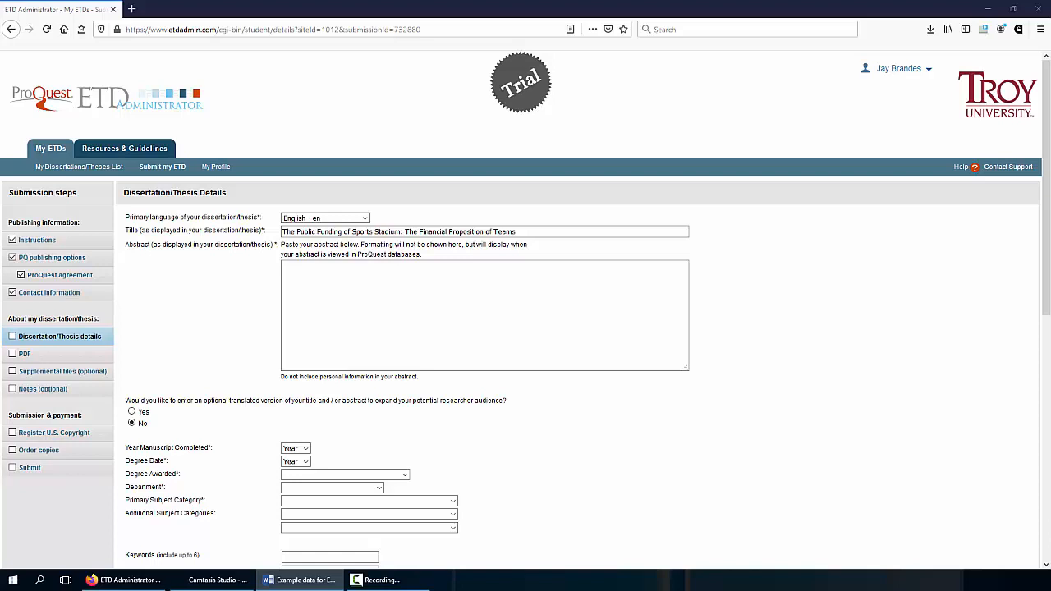
left_click(336, 267)
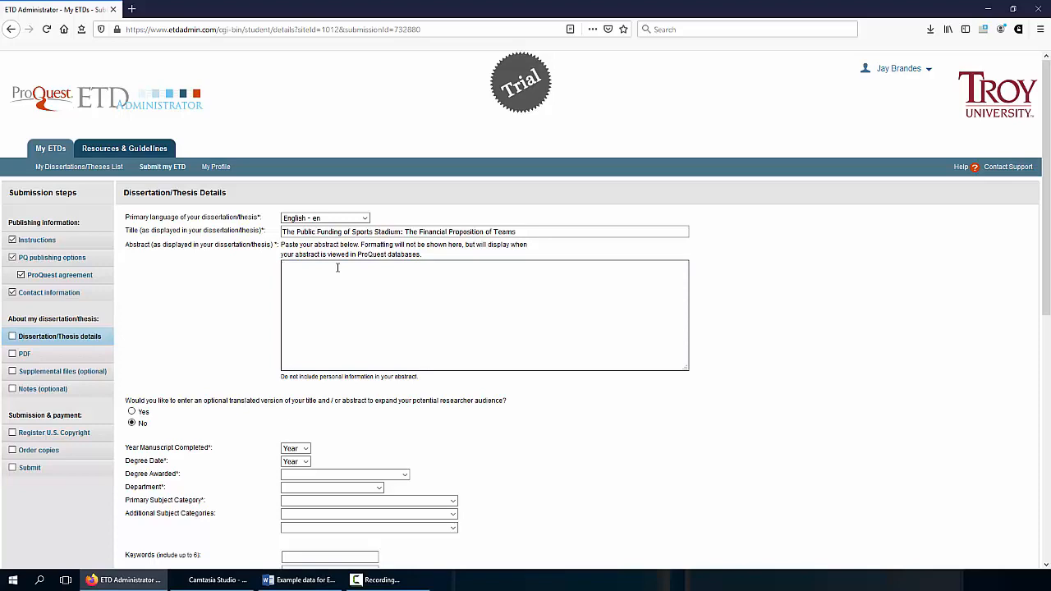
type("The financing of sports stadiums words words words programming to make stadiums more functional for the urban communities they serve words words words words. Stadium scale, both in its physical size and words words words sphere of influence, makes the stadium an important urban entity that has an effect beyond the delineated space in which it is words words words words.")
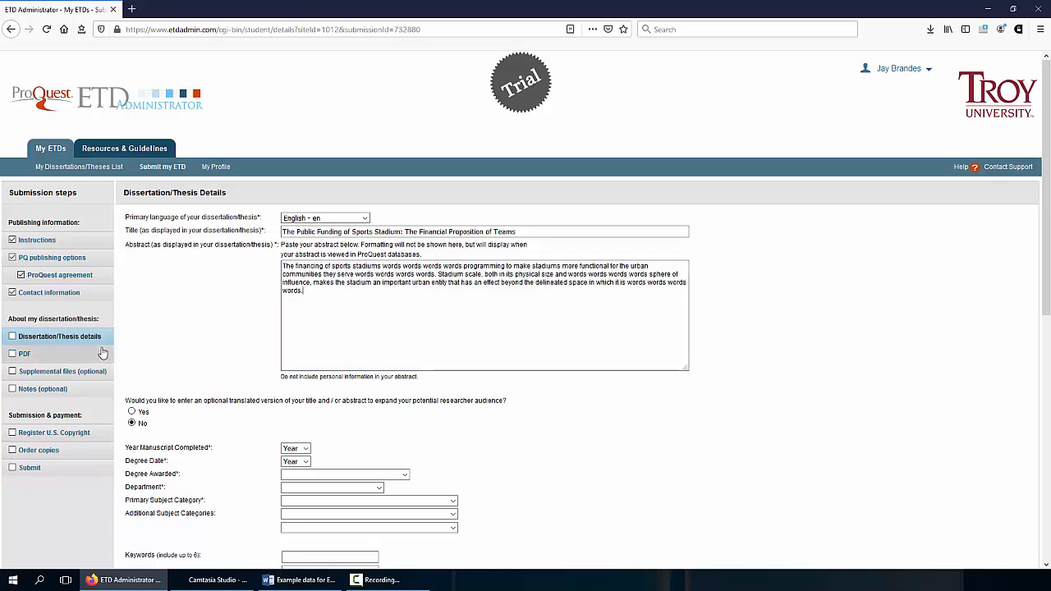
Set both Year Manuscript Completed and Degree Date to 2020
scroll(173, 283, "down", 1)
scroll(173, 283, "down", 3)
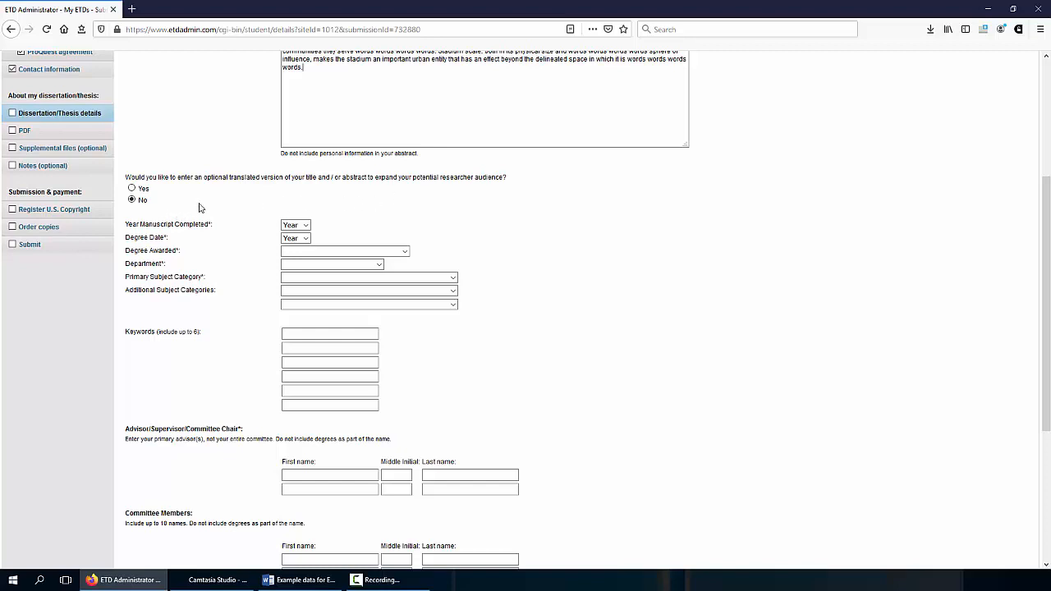
left_click(303, 225)
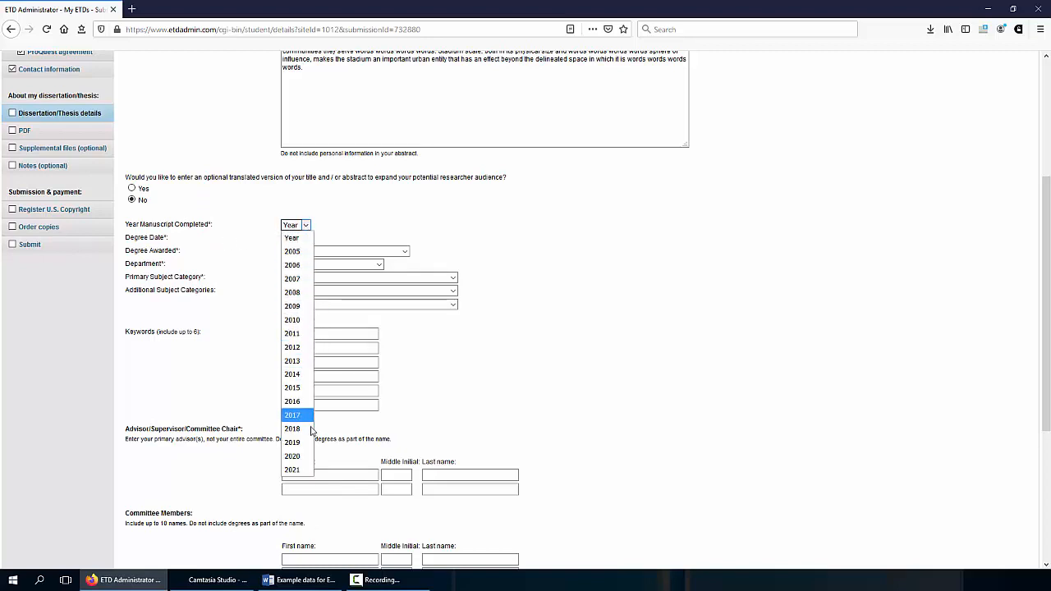
left_click(312, 458)
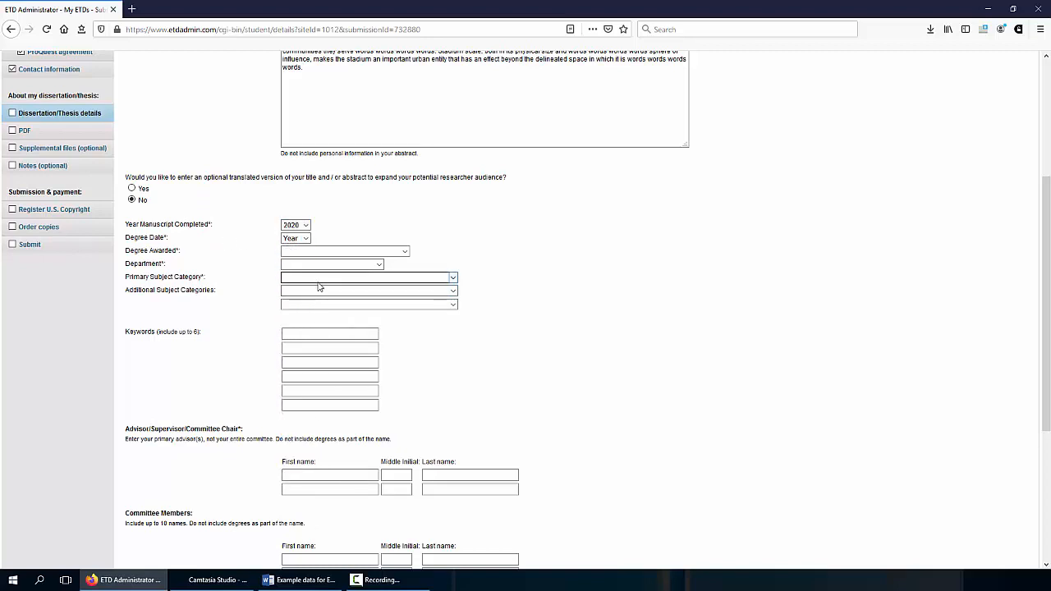
left_click(304, 239)
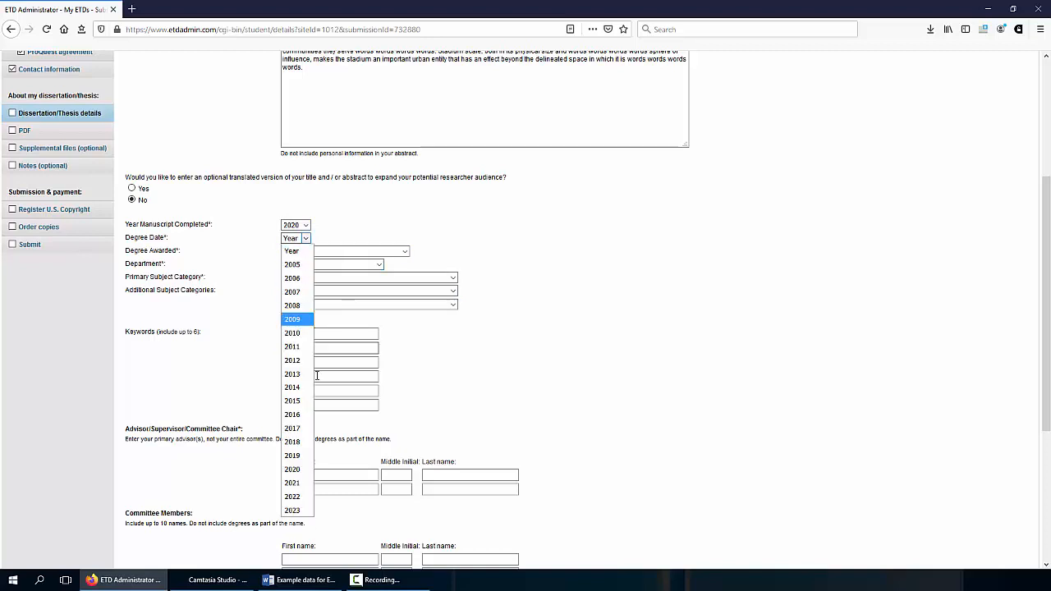
left_click(295, 473)
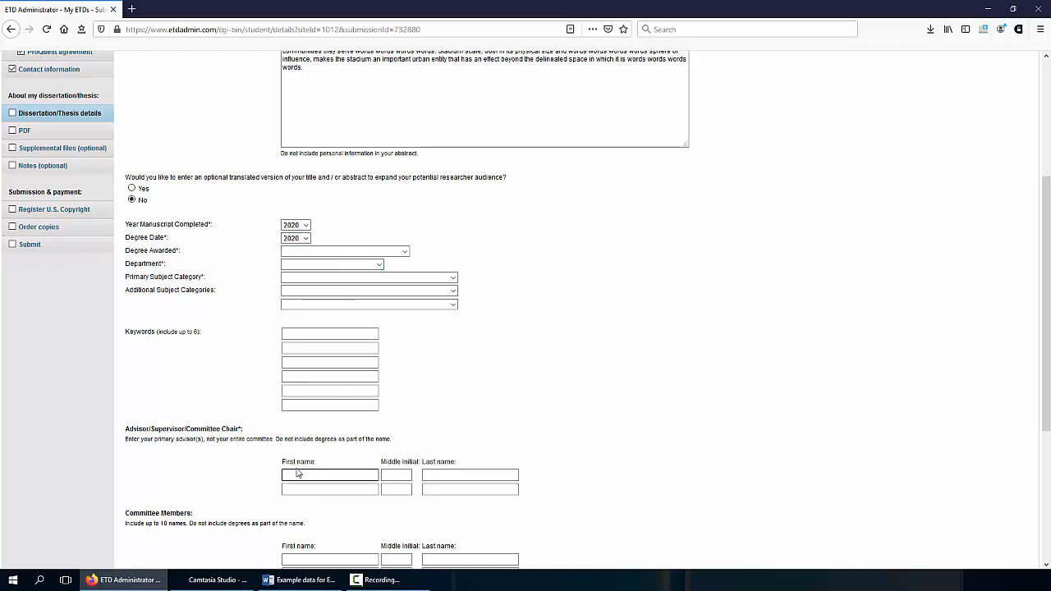
Choose Doctor of Philosophy for Degree Awarded and Business for Department
left_click(342, 252)
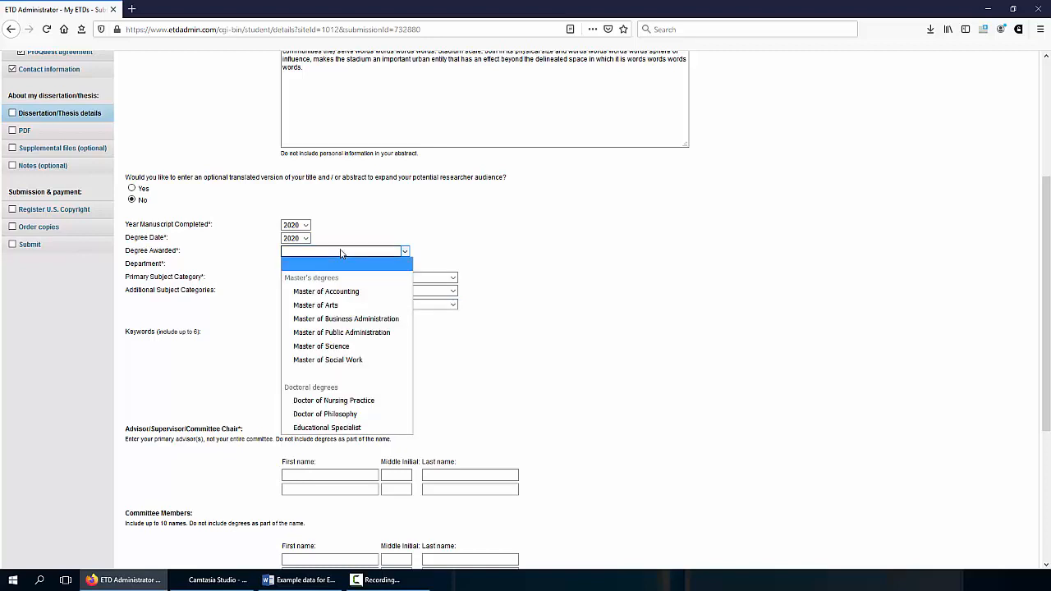
left_click(326, 416)
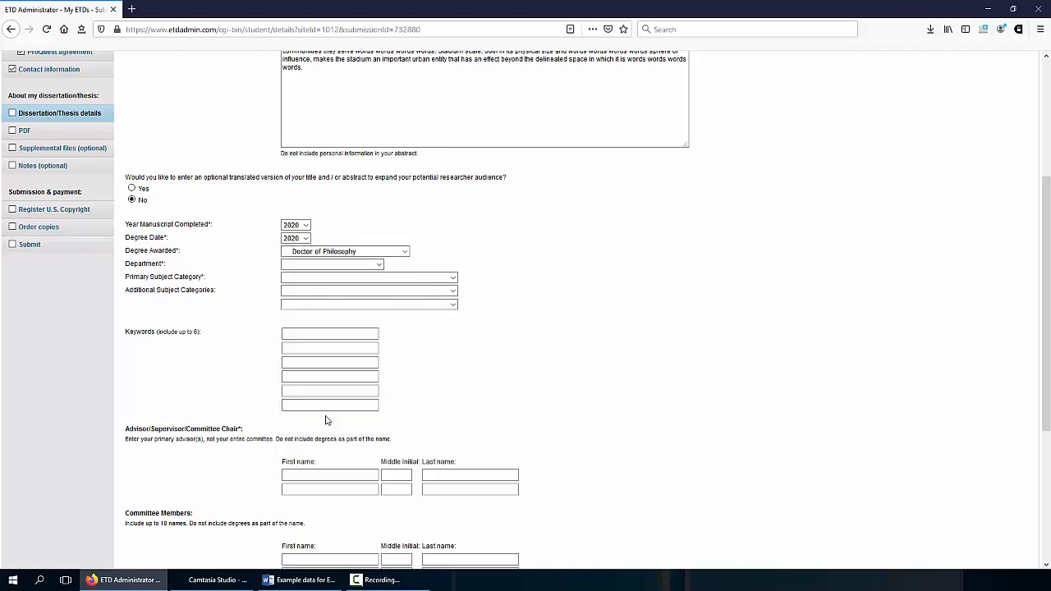
left_click(335, 267)
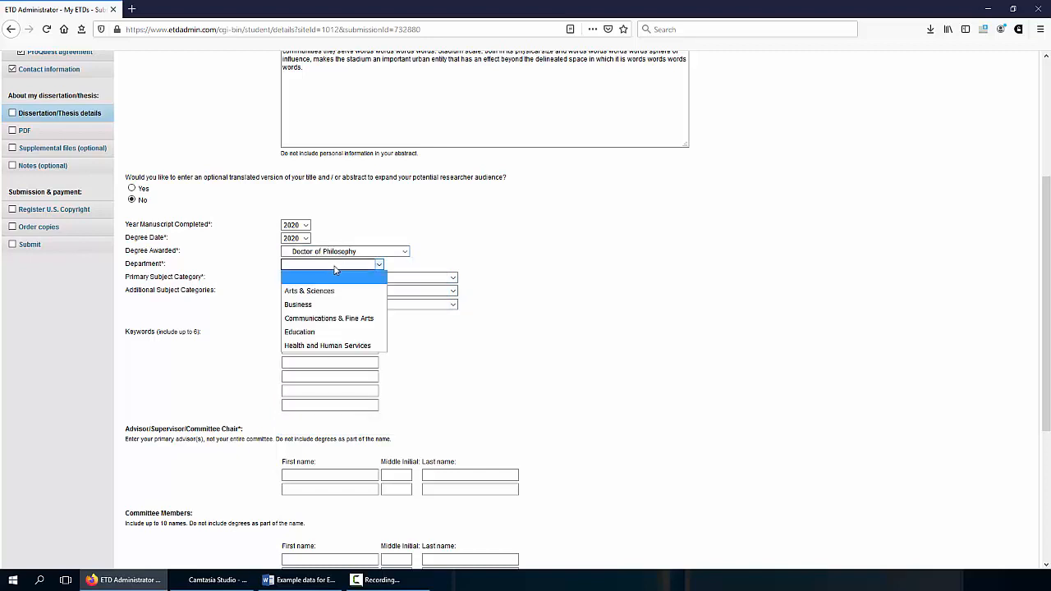
left_click(302, 306)
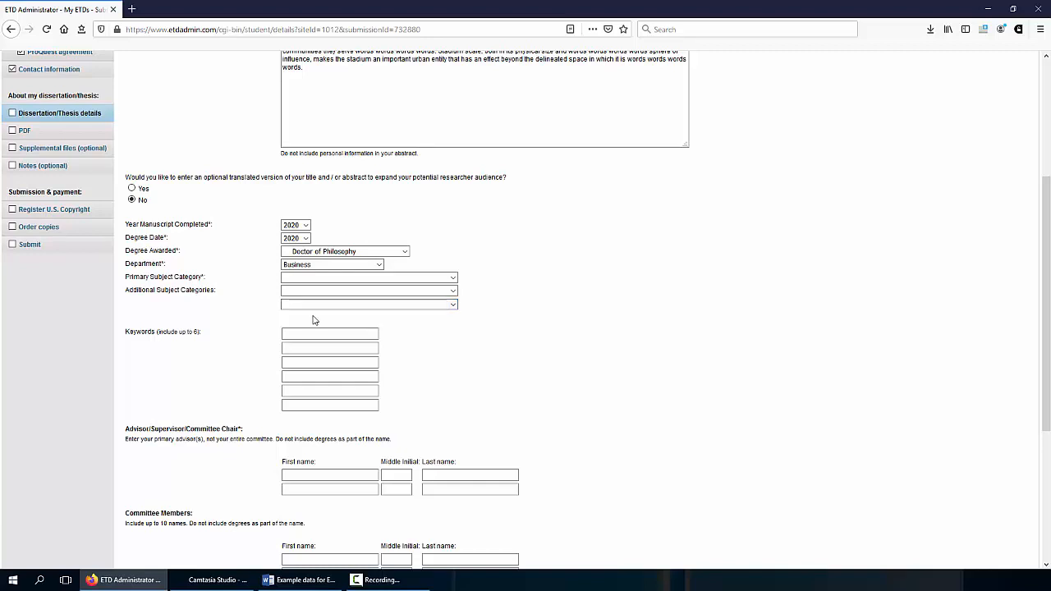
left_click(416, 280)
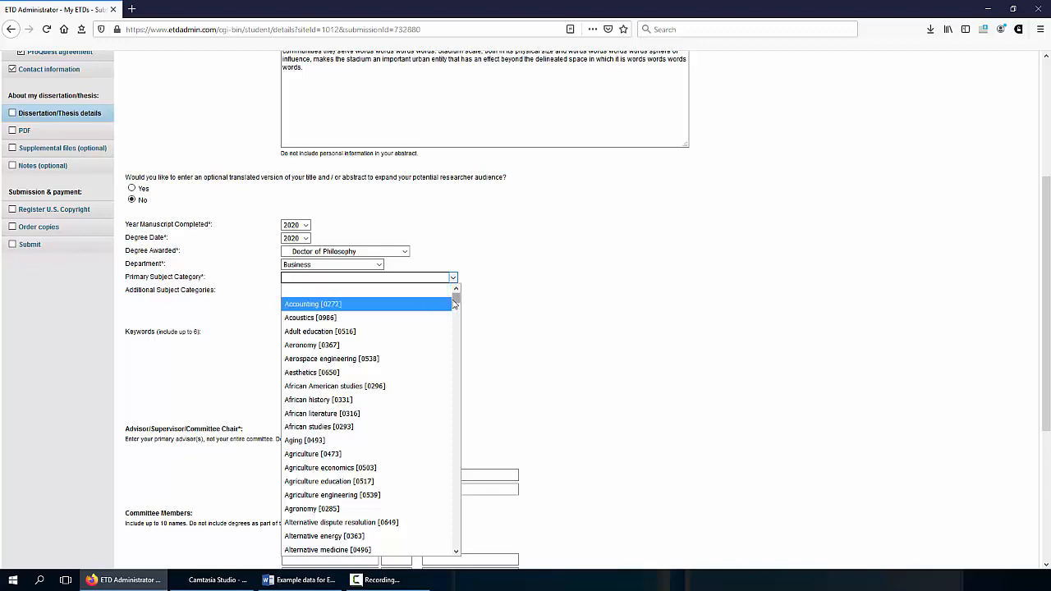
Select Sports management [0430] as the primary subject category
scroll(456, 338, "down", 7)
left_click_drag(454, 334, 457, 517)
scroll(411, 474, "down", 4)
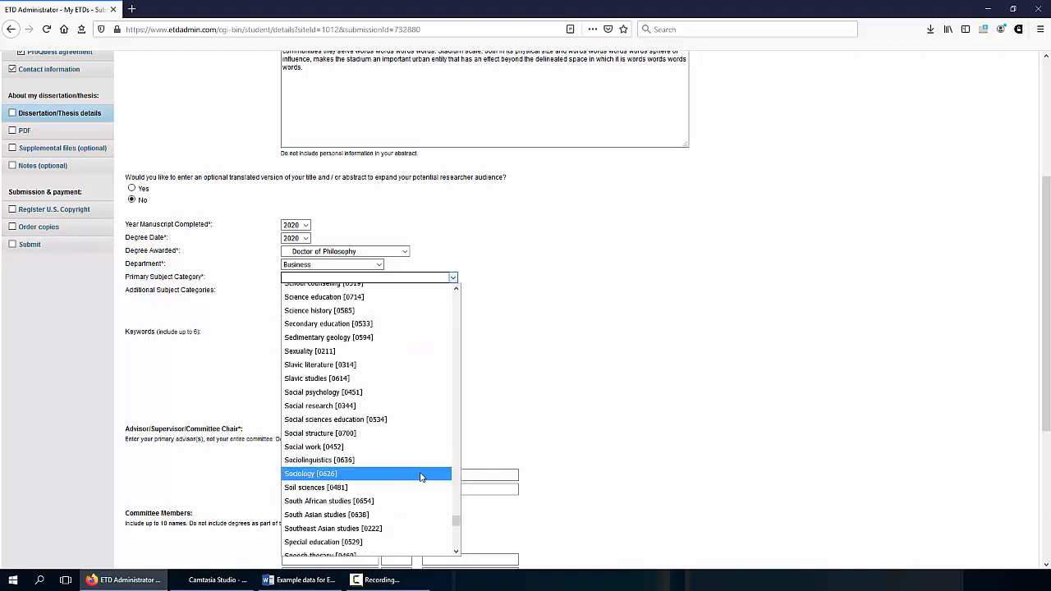
scroll(421, 476, "down", 3)
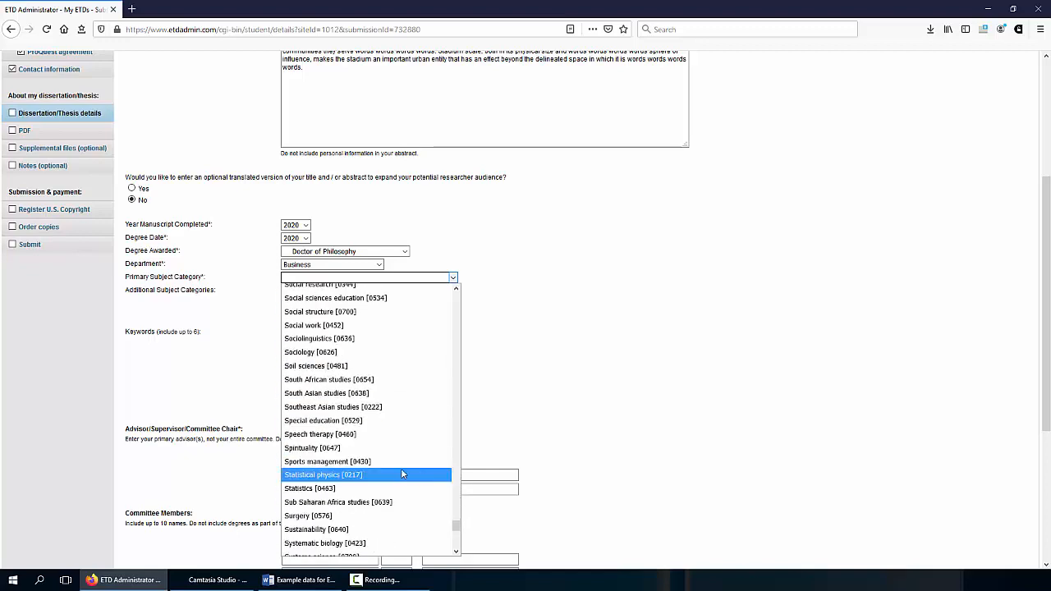
left_click(368, 462)
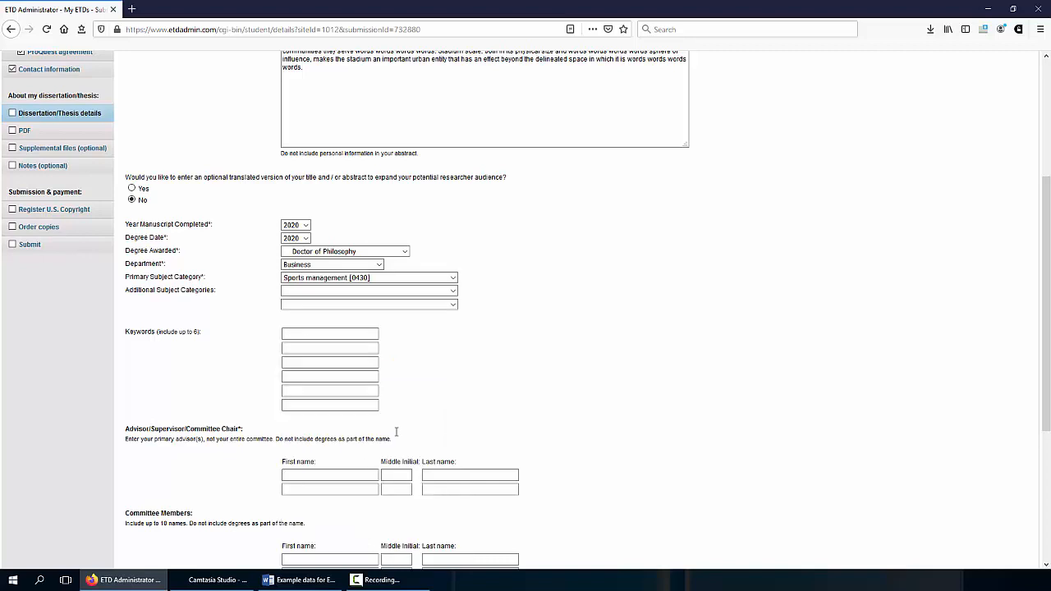
Add Public policy [0630] and Urban planning [0999] as additional subject categories
left_click(452, 291)
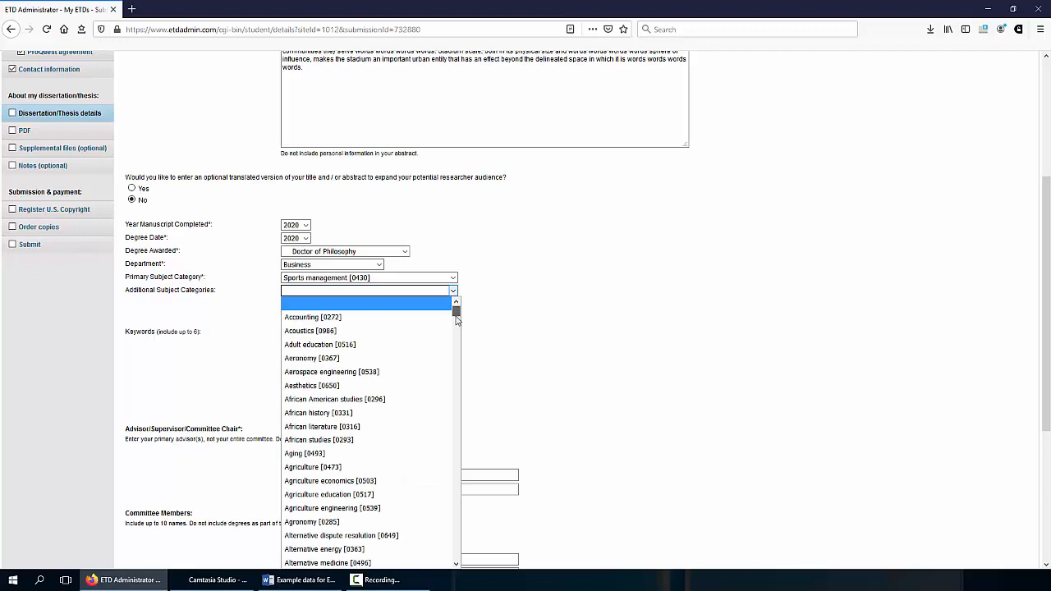
left_click_drag(455, 319, 455, 521)
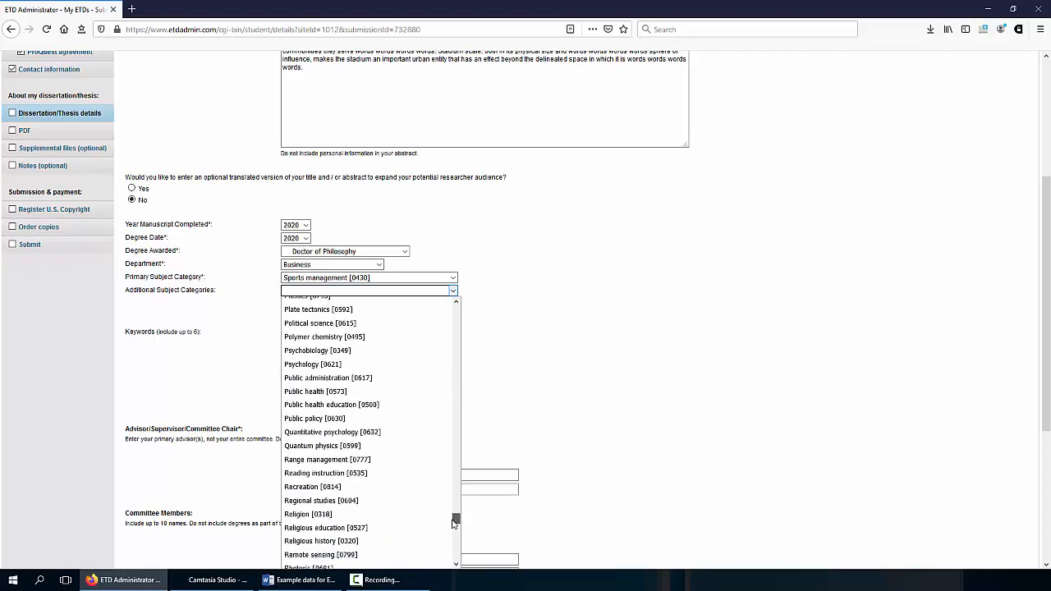
left_click(332, 419)
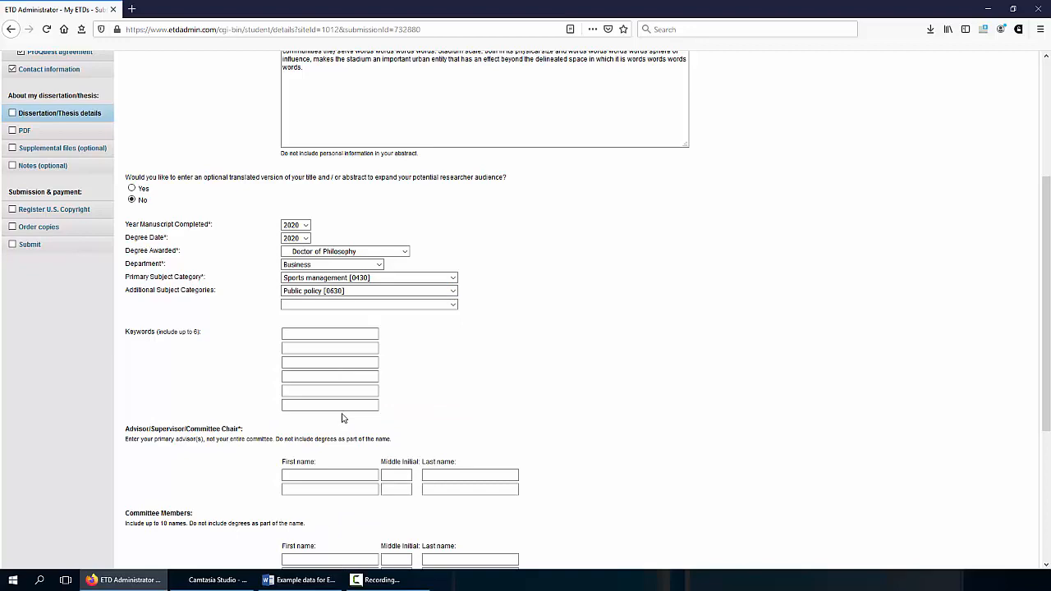
left_click(452, 304)
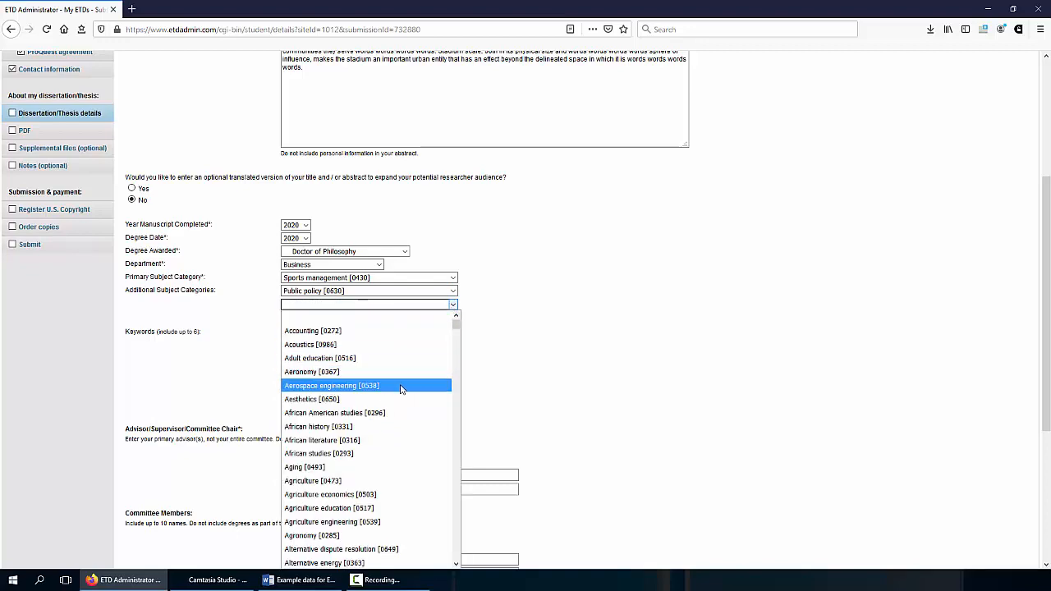
left_click_drag(456, 326, 470, 568)
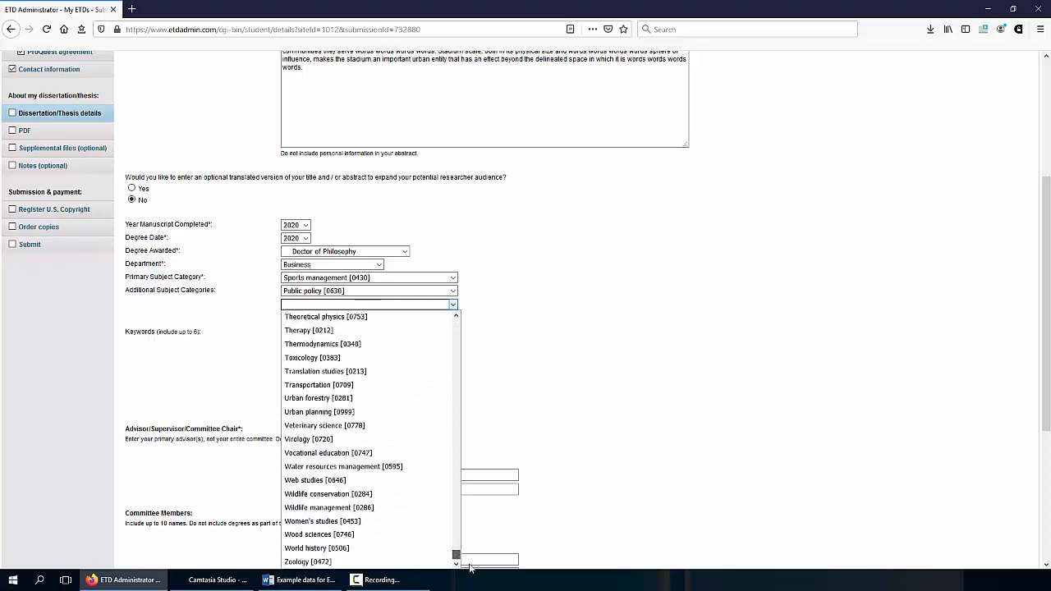
left_click(364, 411)
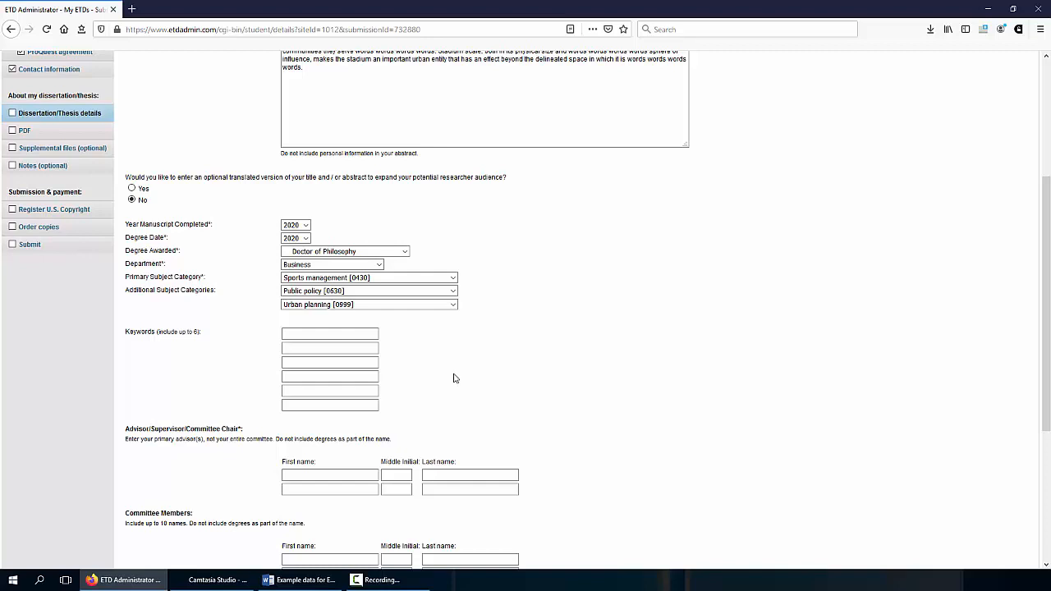
left_click(330, 338)
Fill the first three keywords with public funding, redevelopment and sport from autofill suggestions
left_click(329, 338)
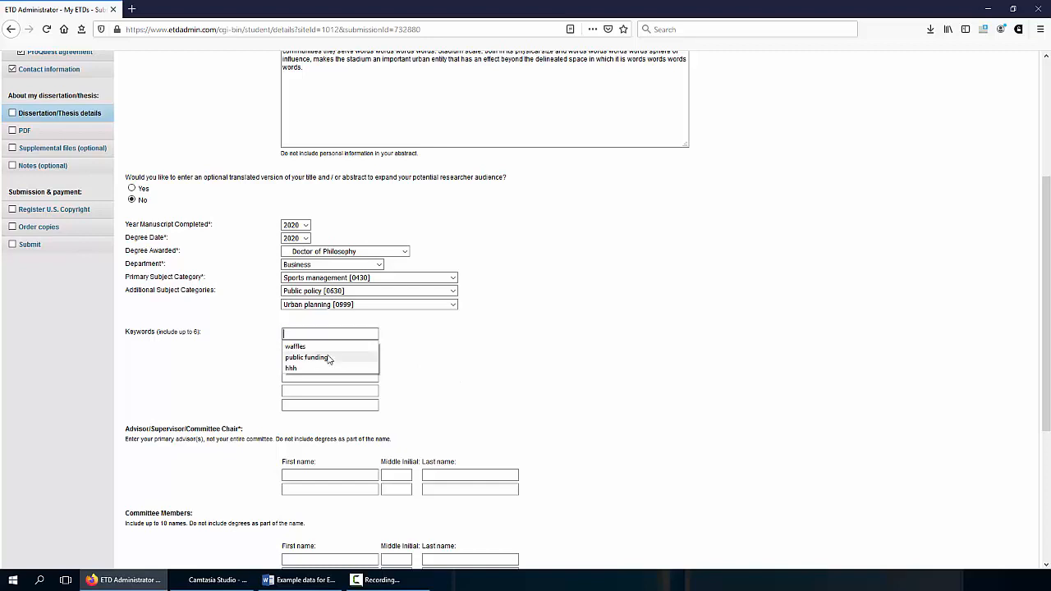
left_click(330, 358)
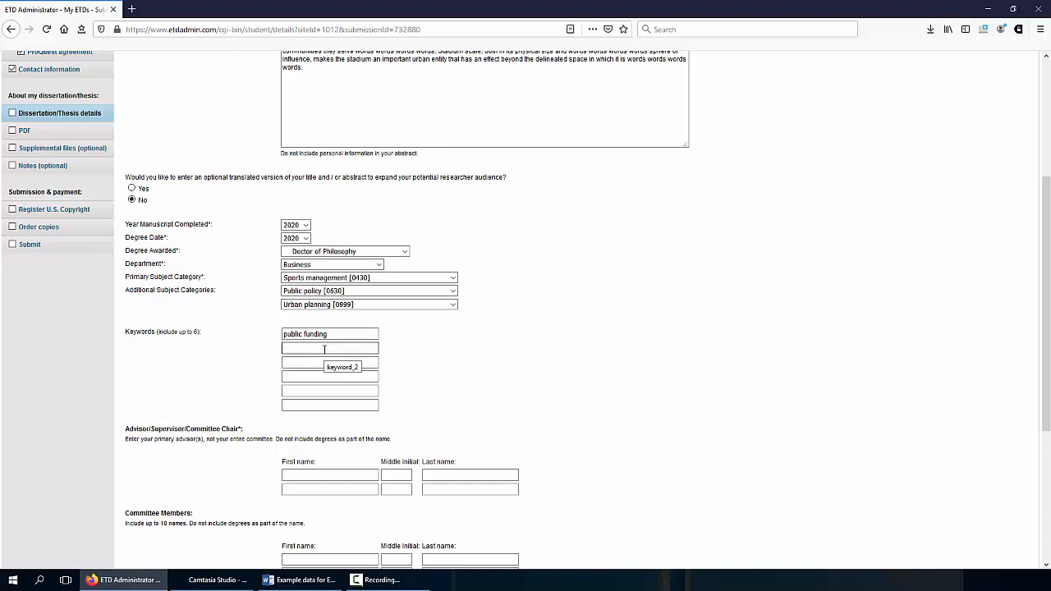
left_click(325, 350)
left_click(324, 351)
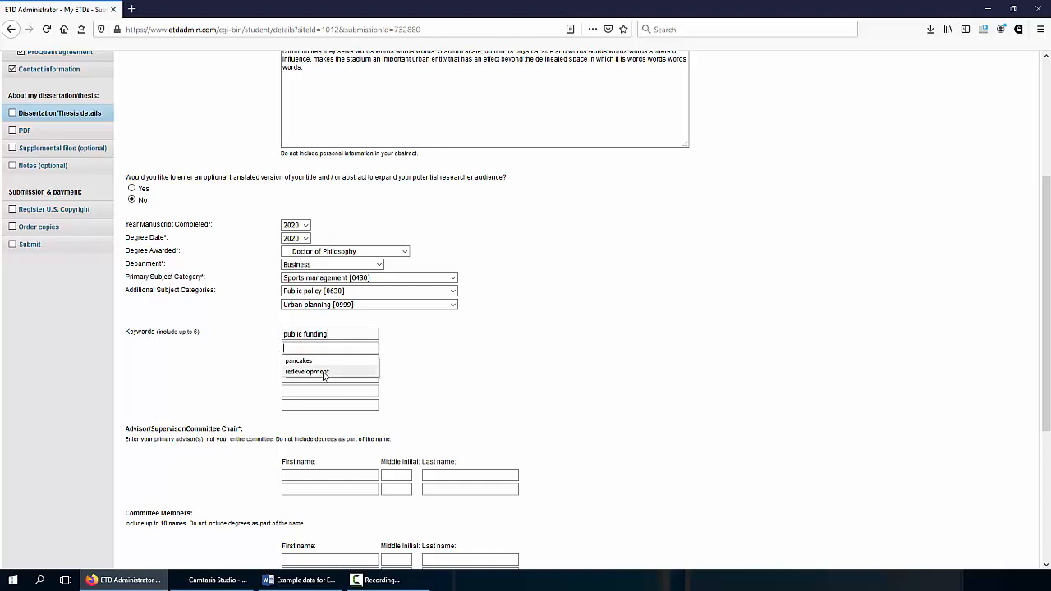
left_click(324, 371)
left_click(324, 363)
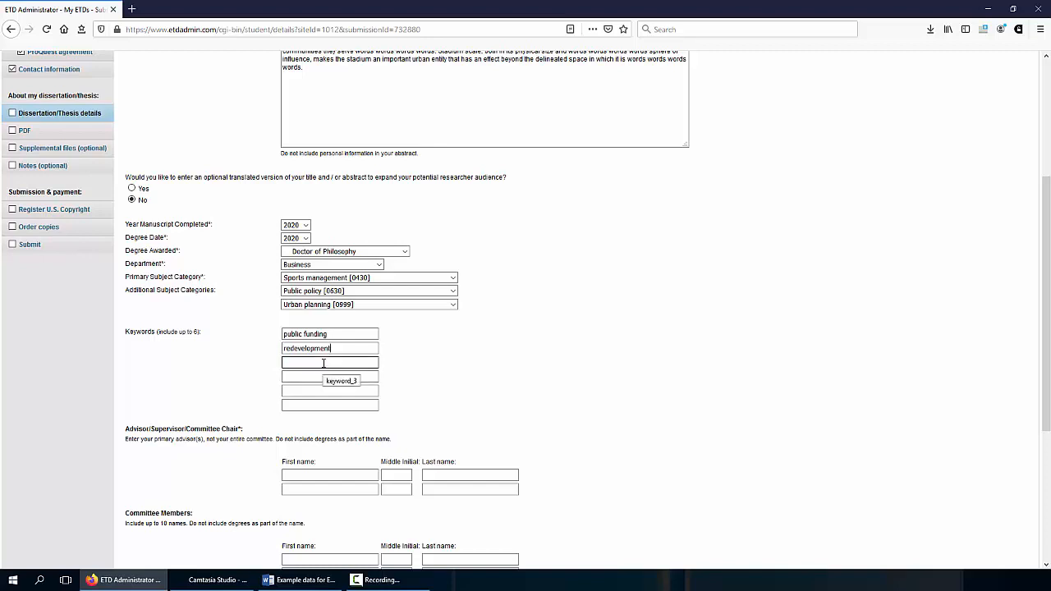
left_click(323, 363)
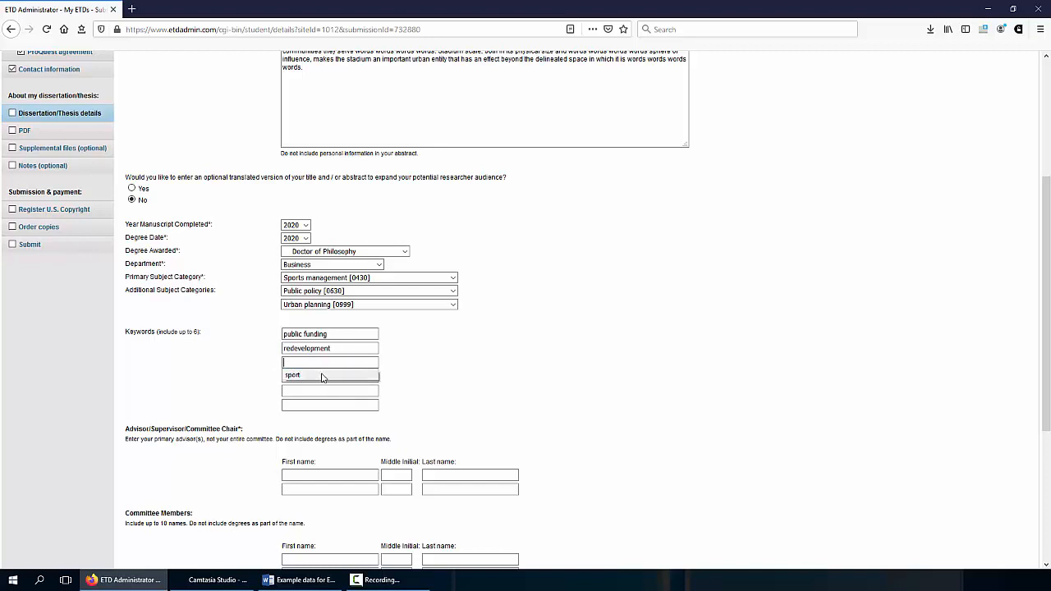
left_click(322, 374)
left_click(325, 378)
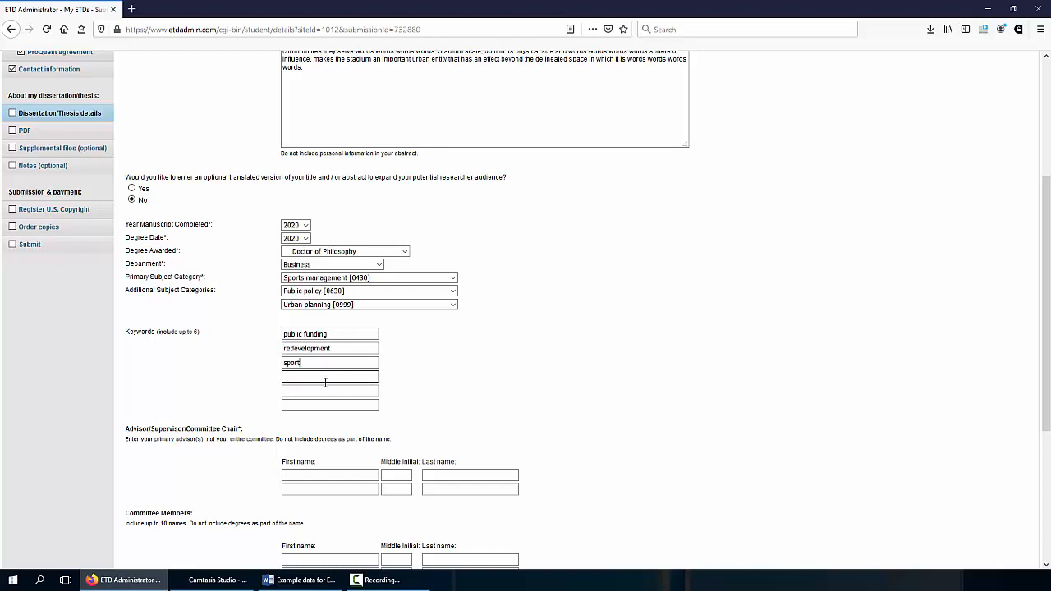
Fill the fourth to sixth keywords with stadium, facilities and athletes
left_click(325, 382)
left_click(323, 392)
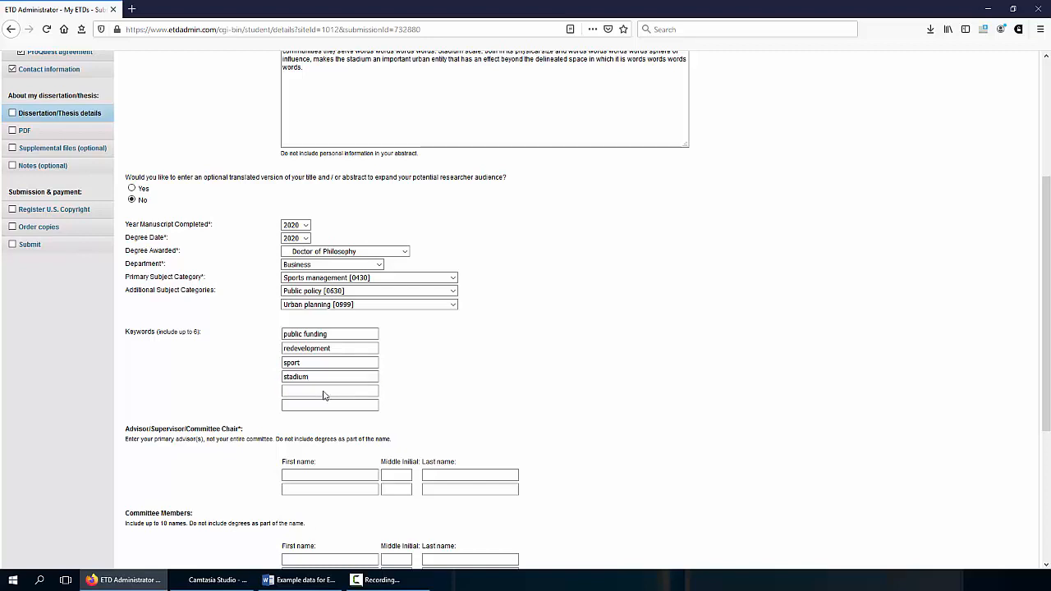
left_click(323, 395)
left_click(323, 404)
left_click(323, 405)
left_click(323, 404)
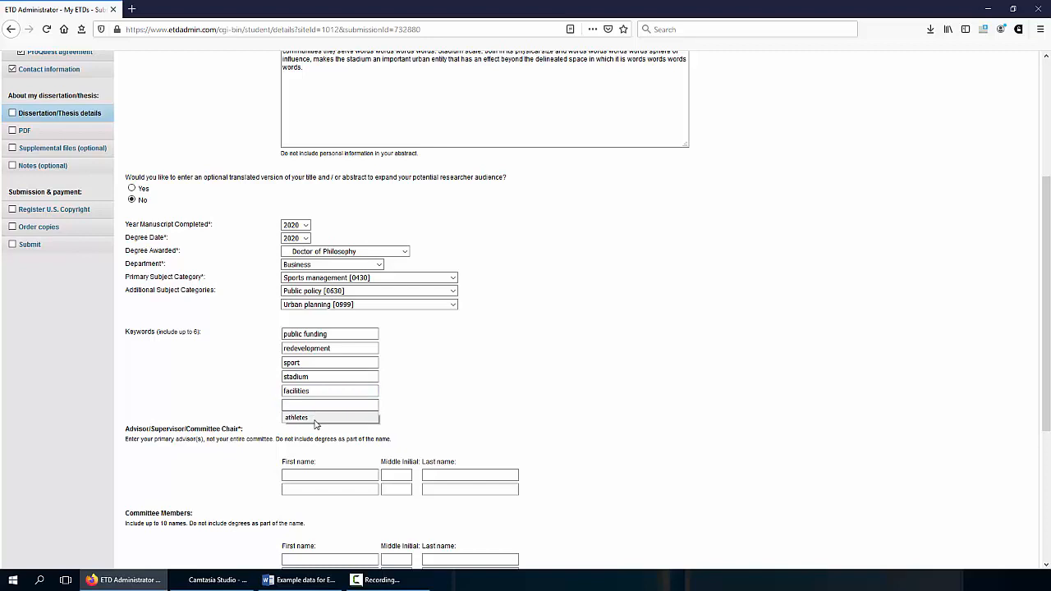
left_click(314, 419)
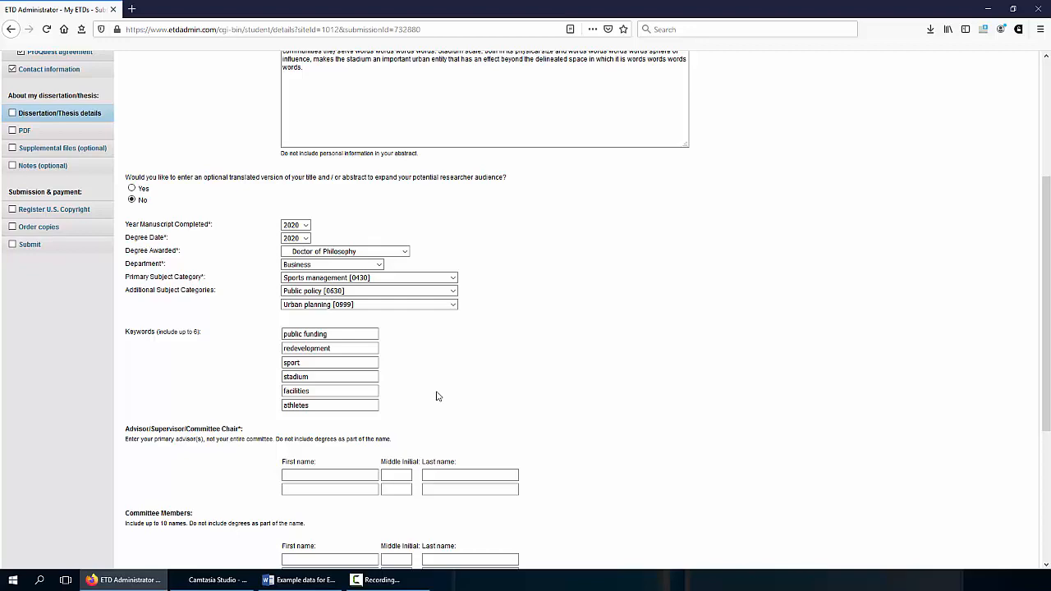
scroll(484, 362, "down", 2)
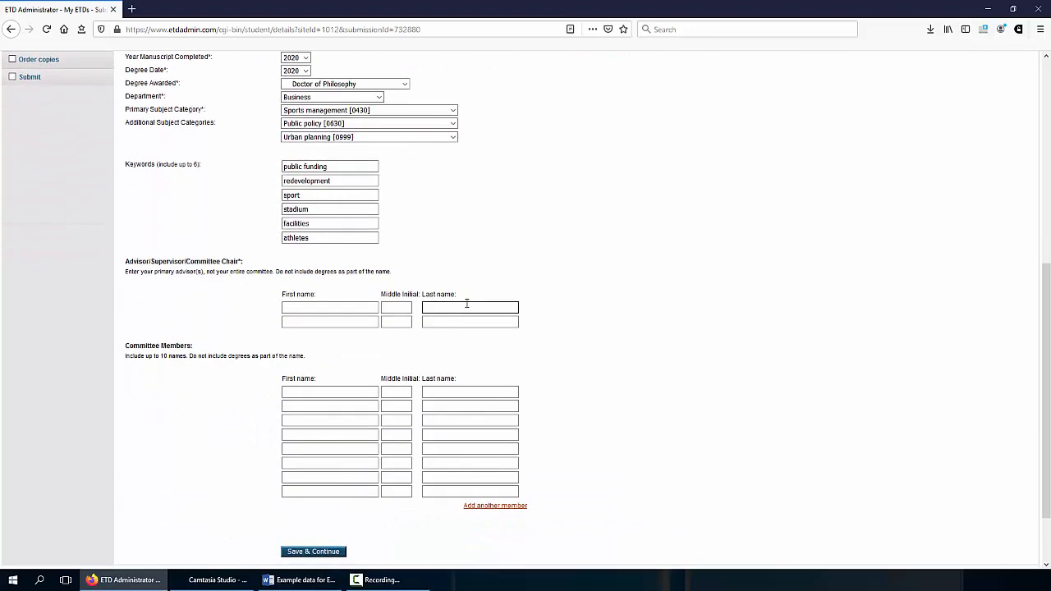
Fill in the advisor's first and last name from autofill suggestions
key("alt+Tab")
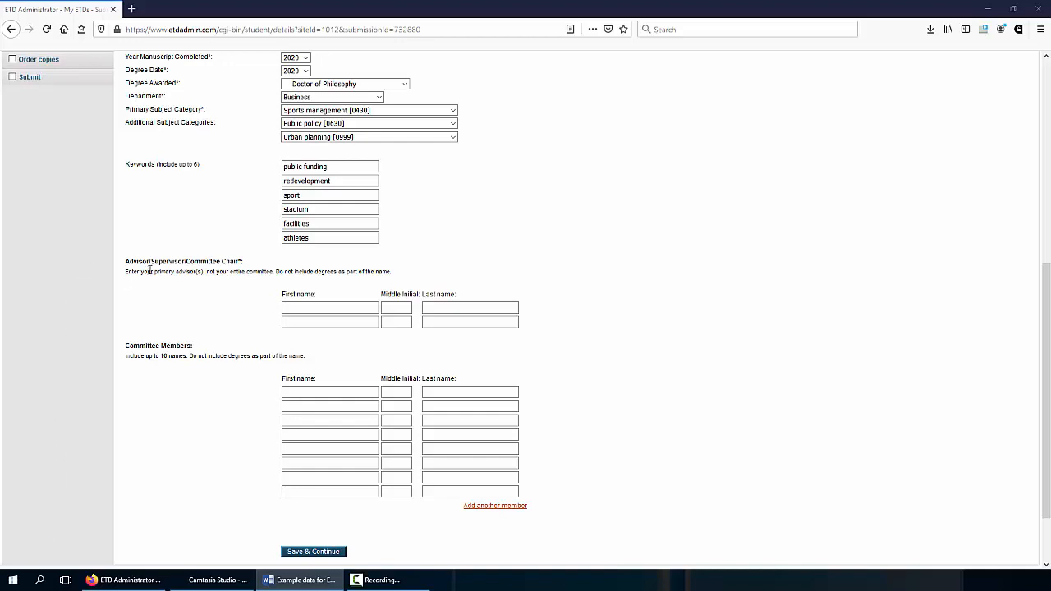
left_click(329, 305)
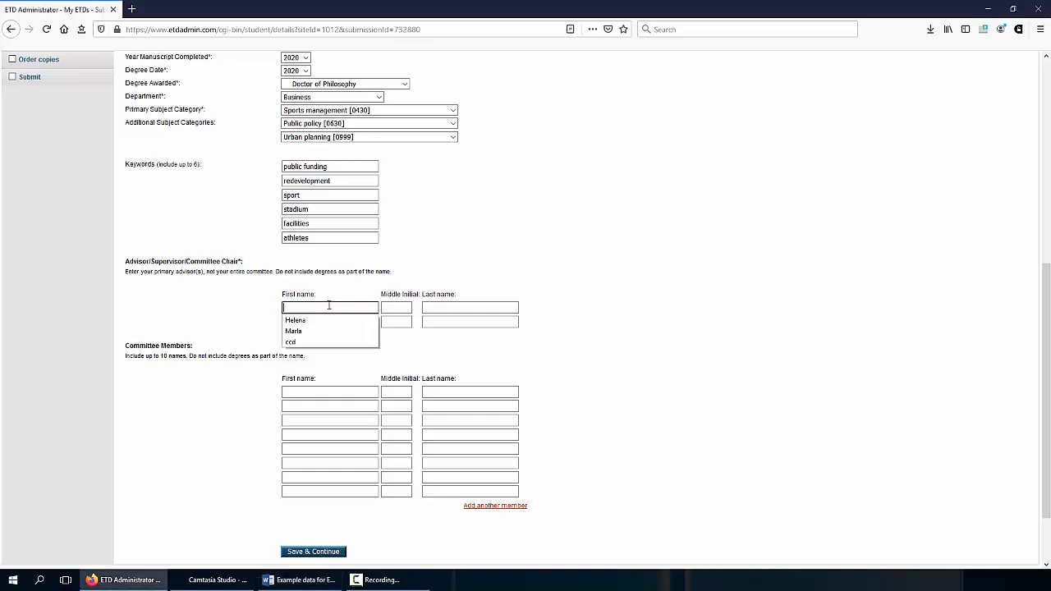
left_click(325, 322)
left_click(458, 307)
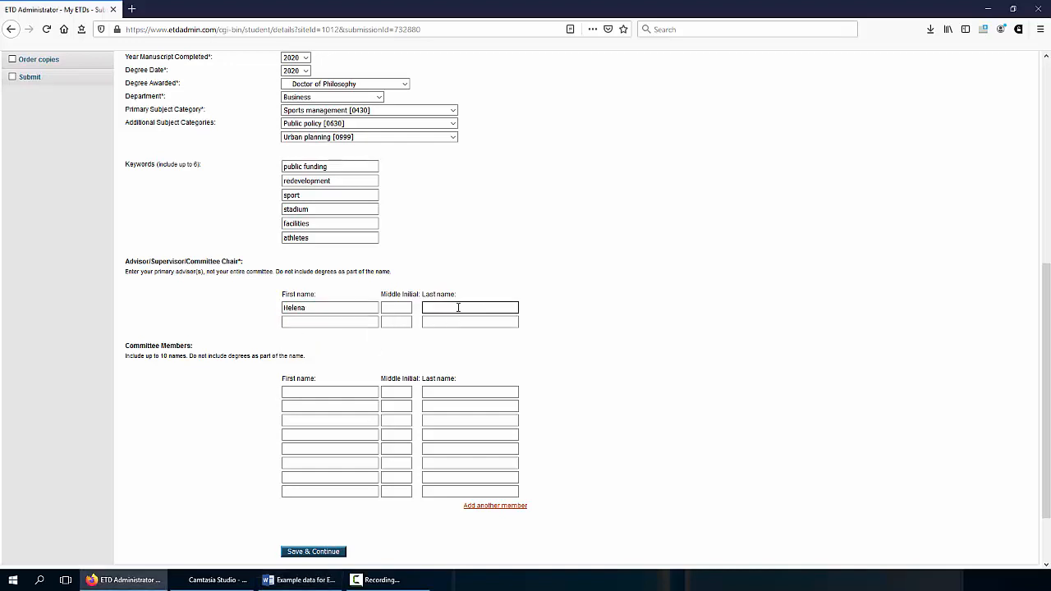
left_click(459, 307)
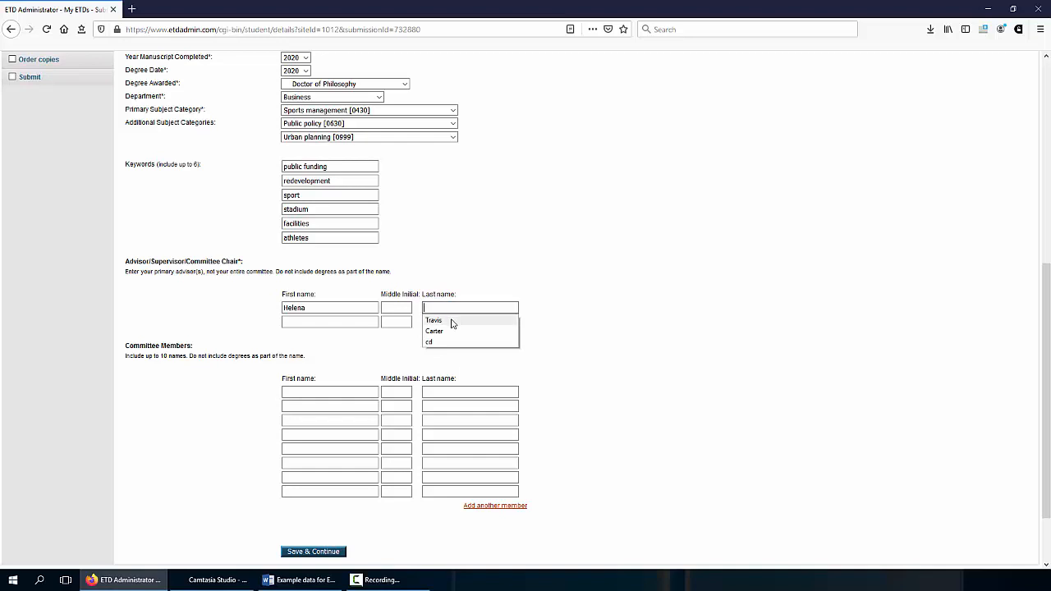
left_click(453, 321)
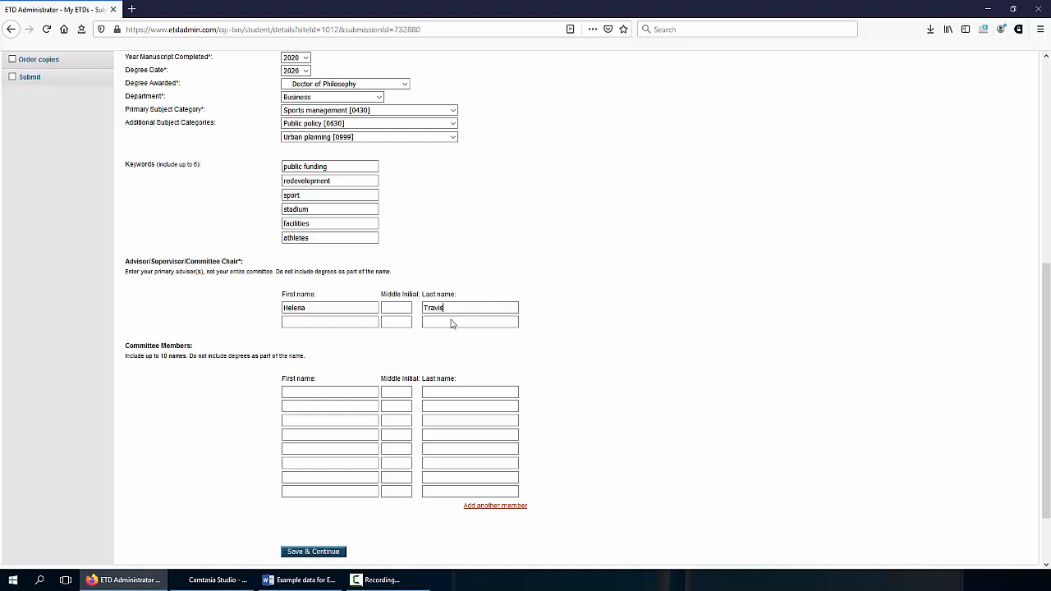
Enter the first two committee members' names, including the second member's middle initial
left_click(331, 391)
left_click(330, 392)
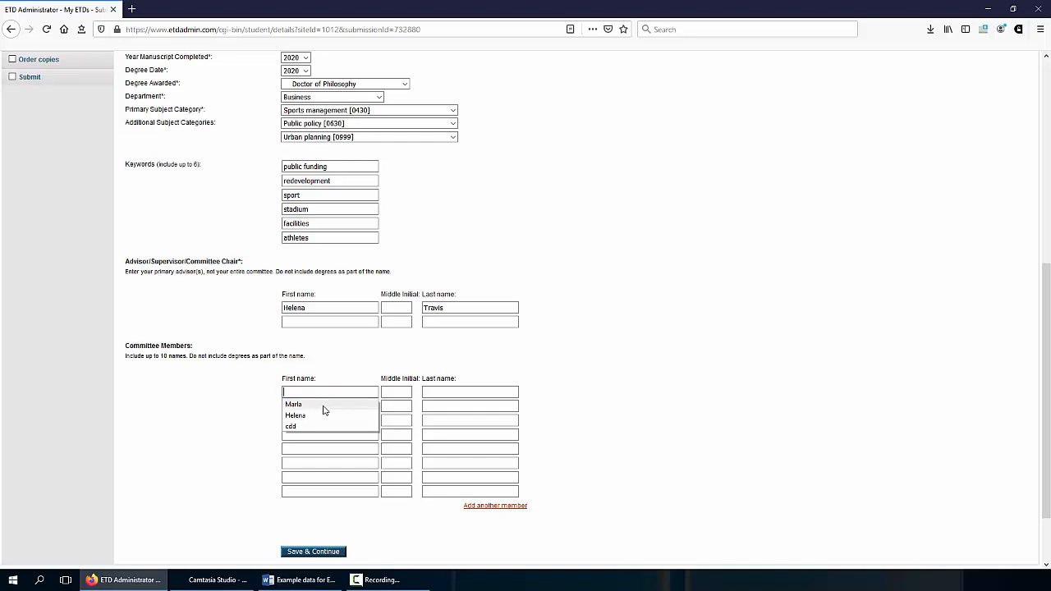
left_click(322, 405)
left_click(436, 393)
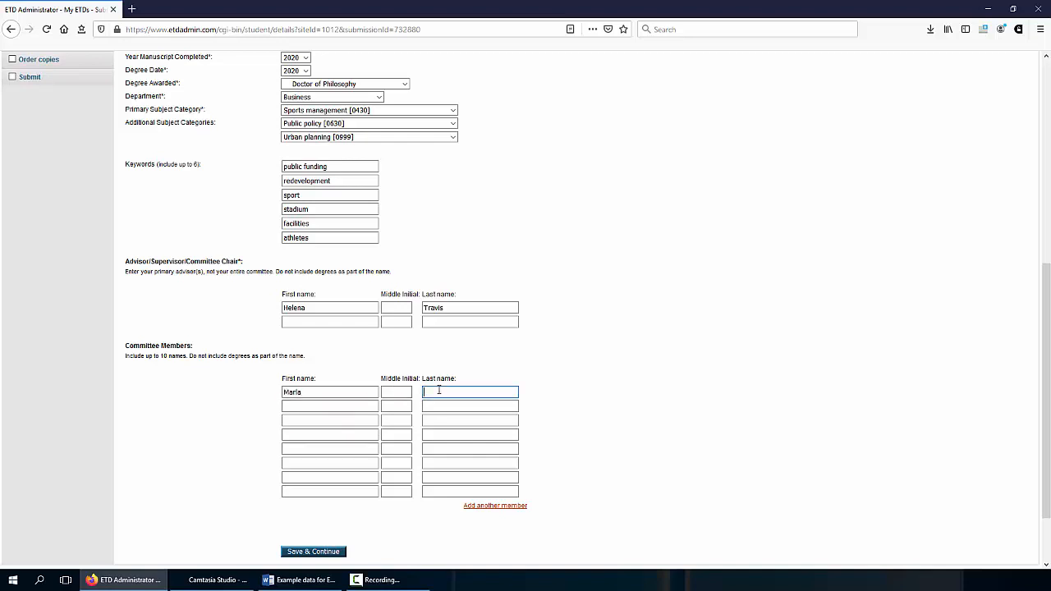
left_click(437, 394)
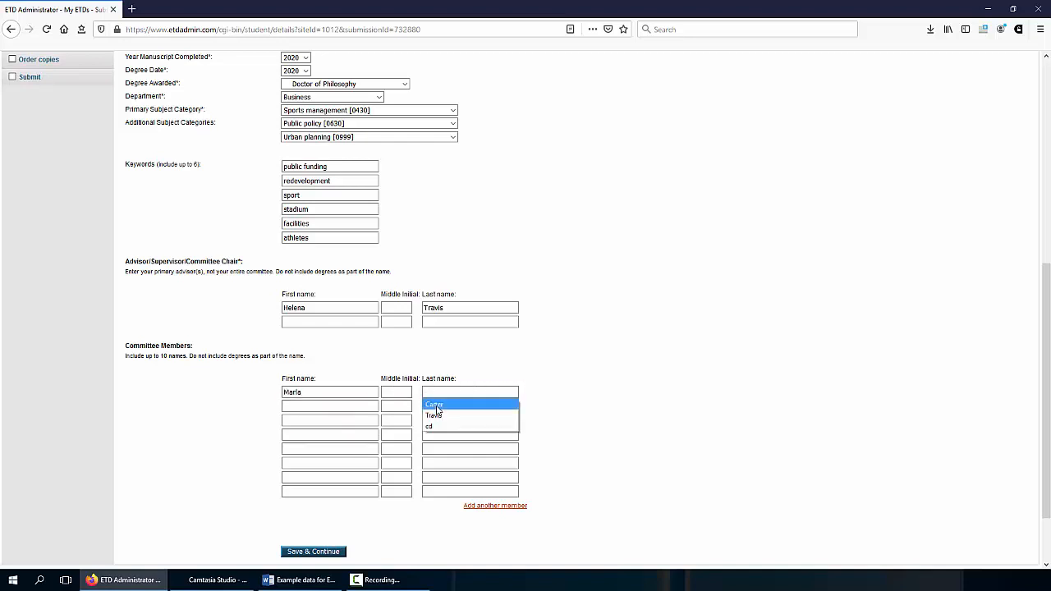
left_click(435, 404)
left_click(321, 406)
left_click(321, 407)
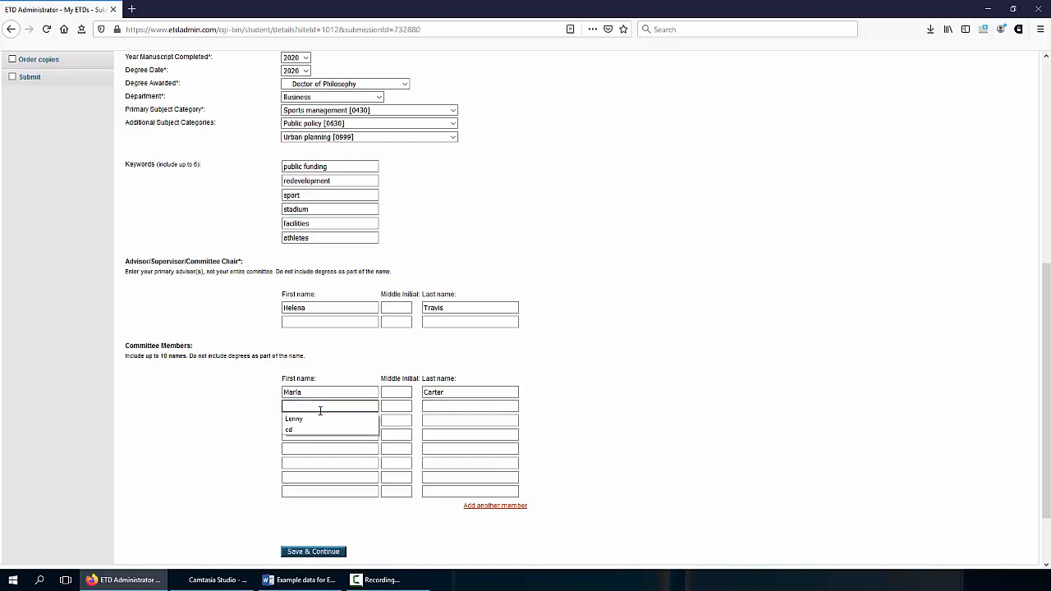
left_click(320, 420)
left_click(396, 406)
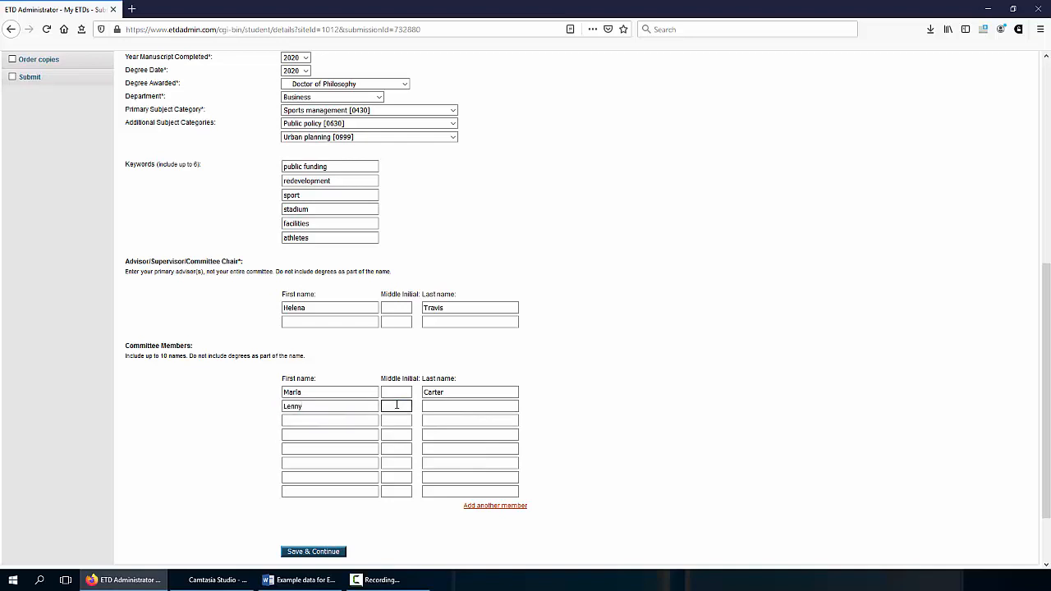
type("C")
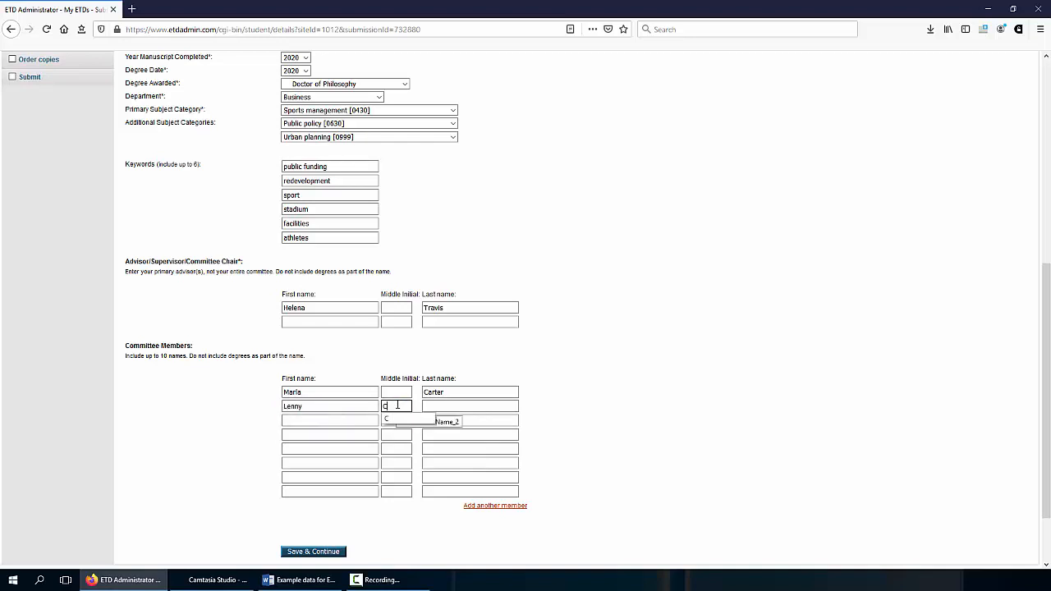
left_click(448, 406)
left_click(447, 407)
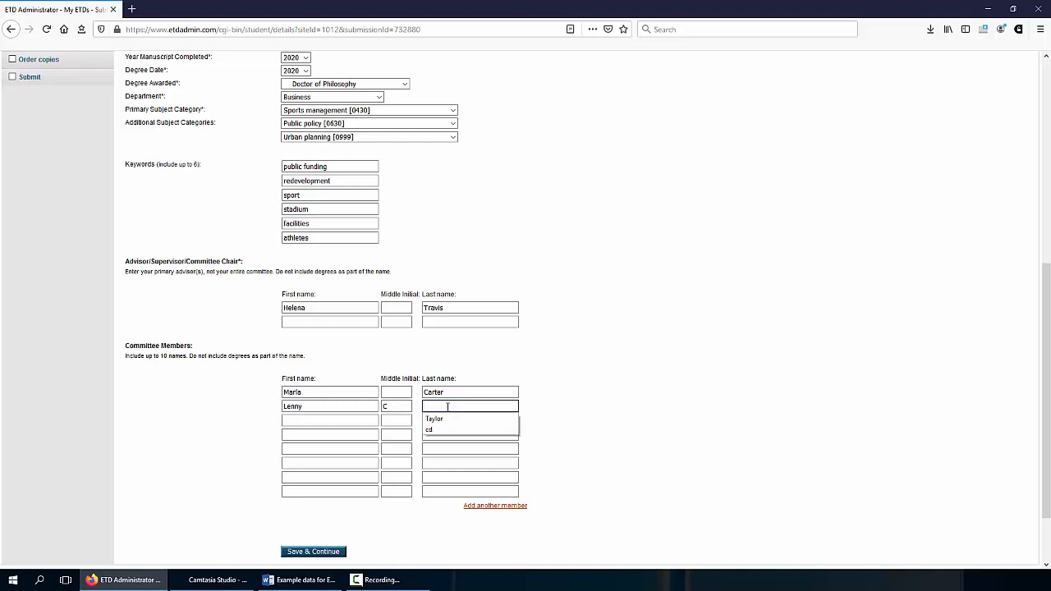
left_click(449, 424)
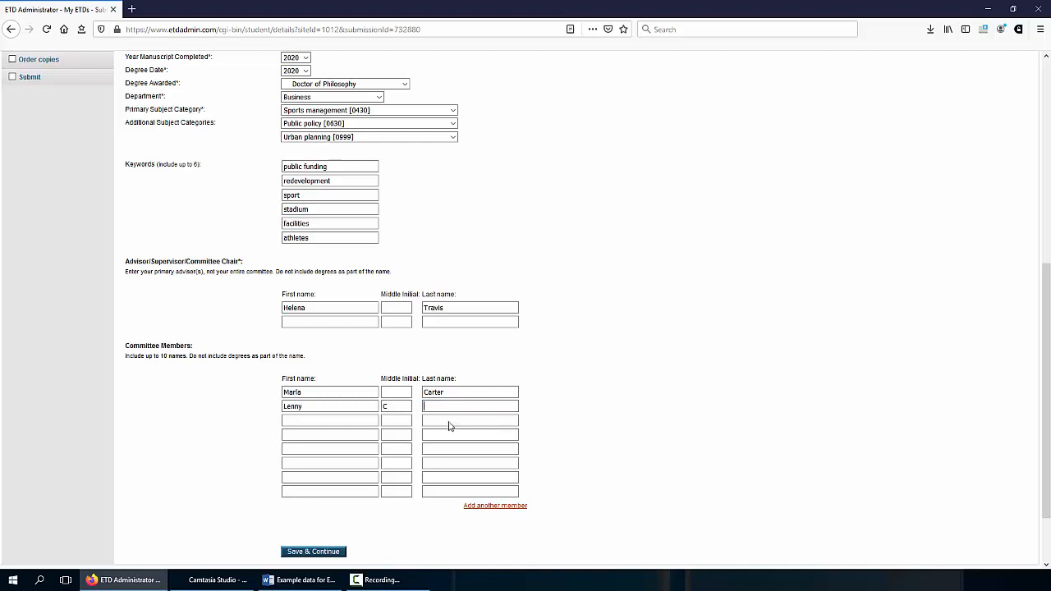
Enter the third committee member's first and last name and save the thesis details
left_click(344, 423)
left_click(333, 435)
left_click(437, 421)
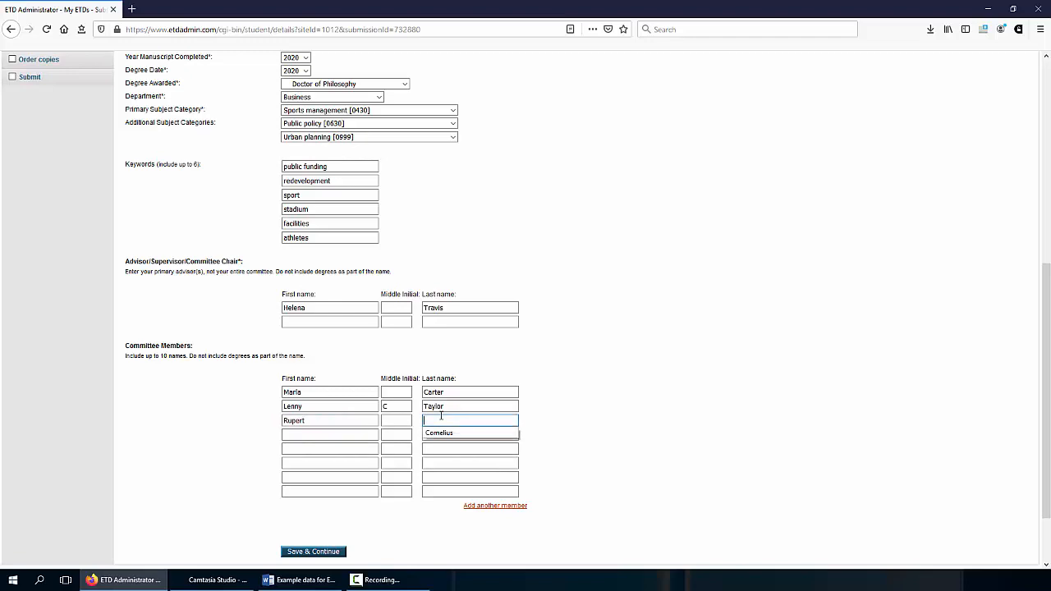
left_click(472, 434)
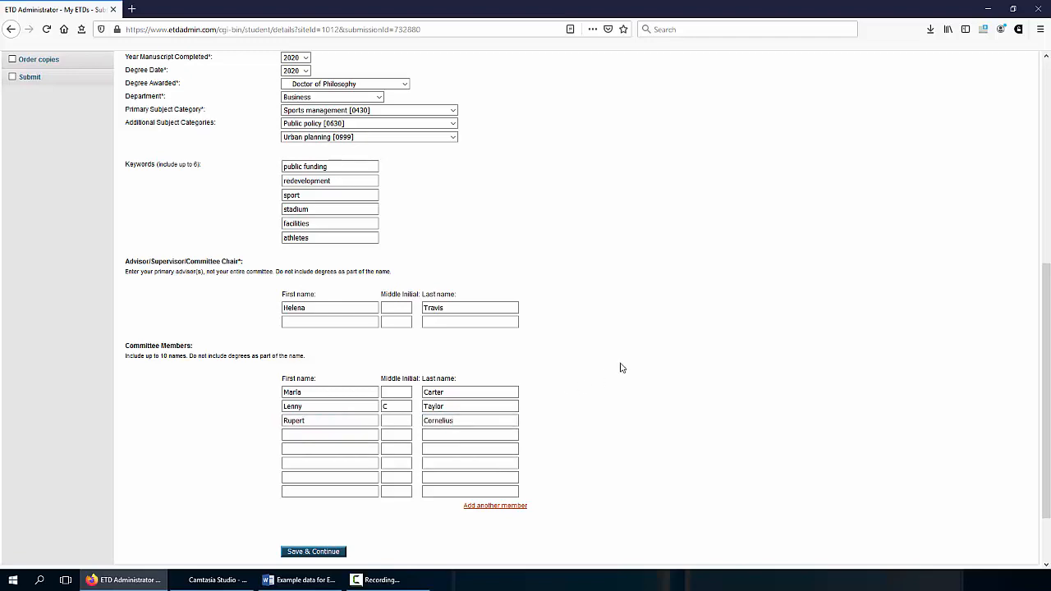
scroll(621, 363, "up", 5)
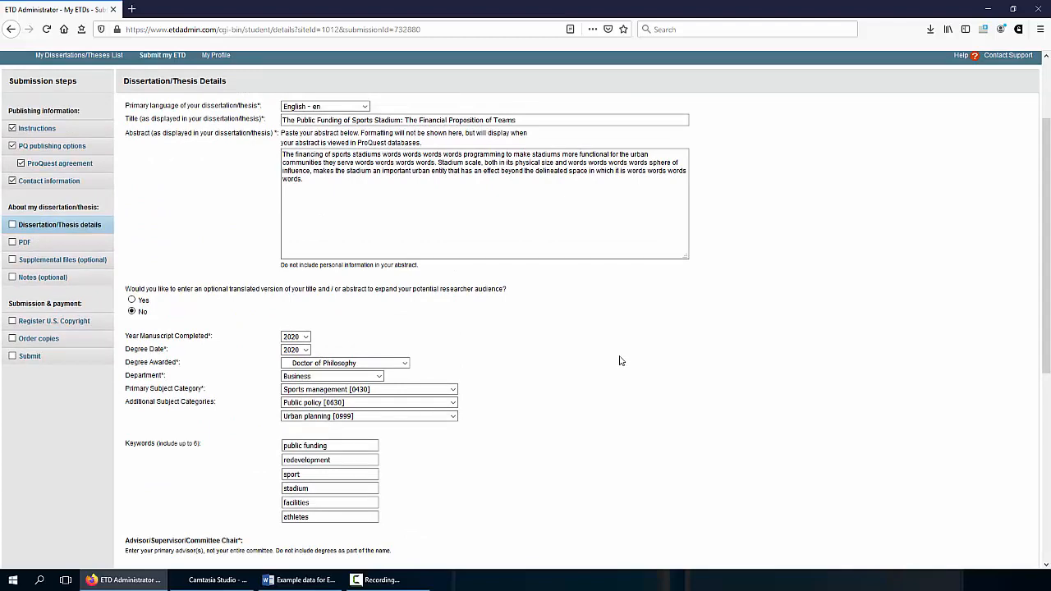
scroll(629, 364, "down", 5)
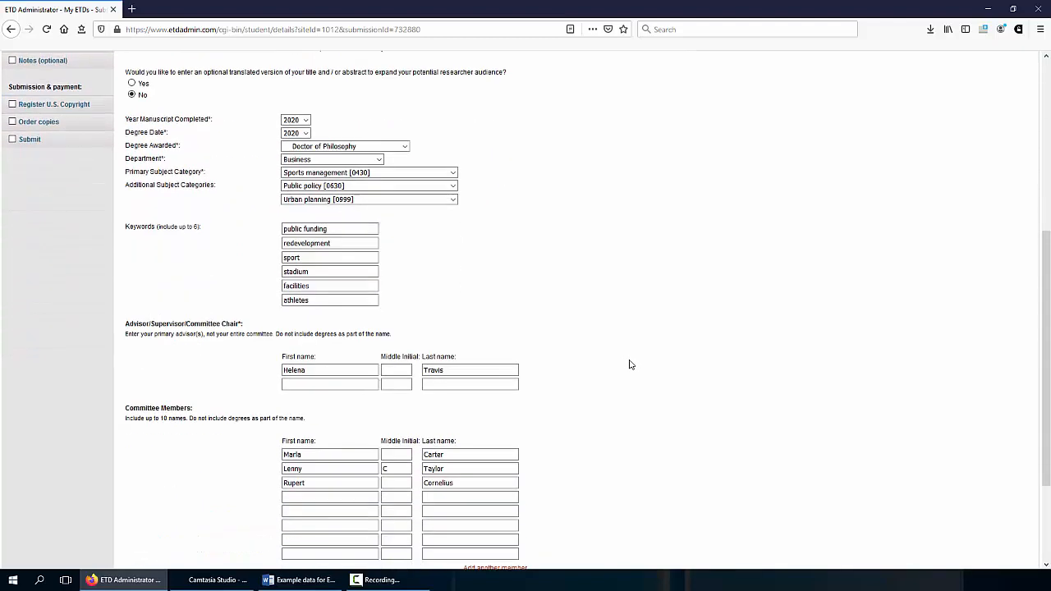
scroll(631, 364, "down", 2)
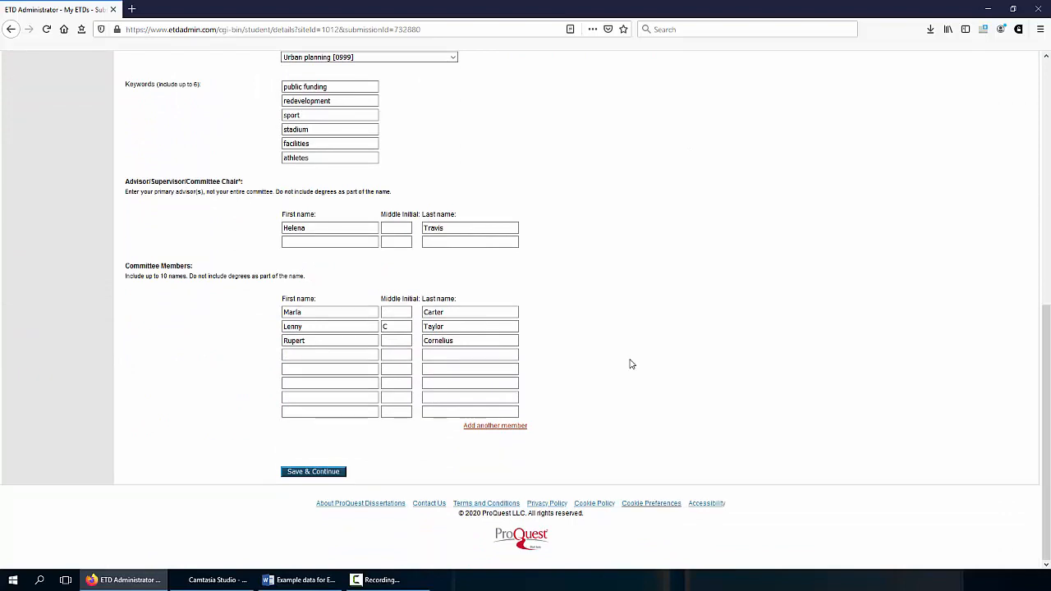
left_click(308, 475)
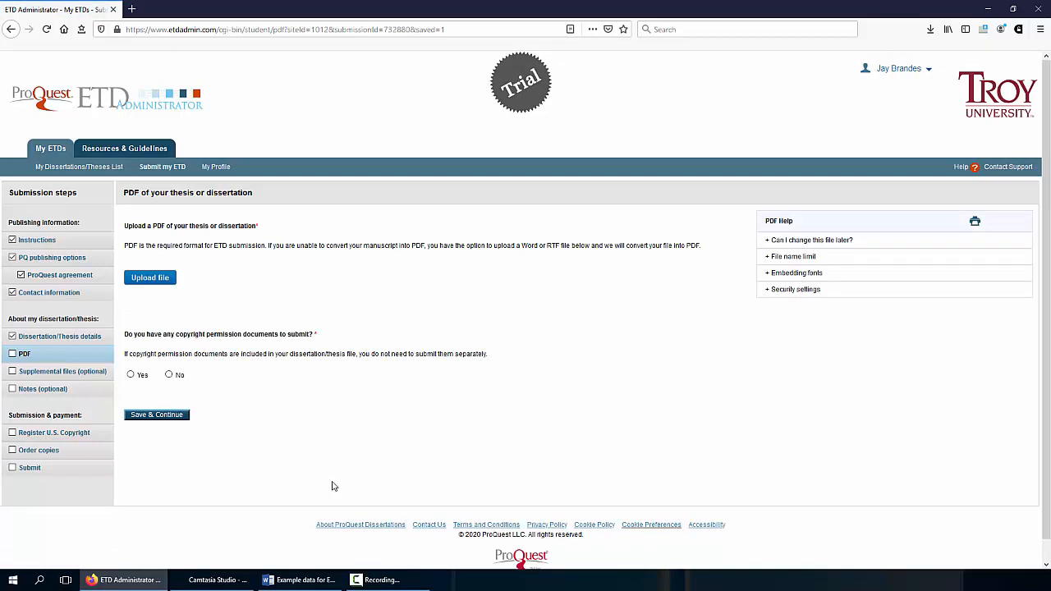
Select the sports-funding thesis PDF in the file upload dialog and confirm it
left_click(155, 280)
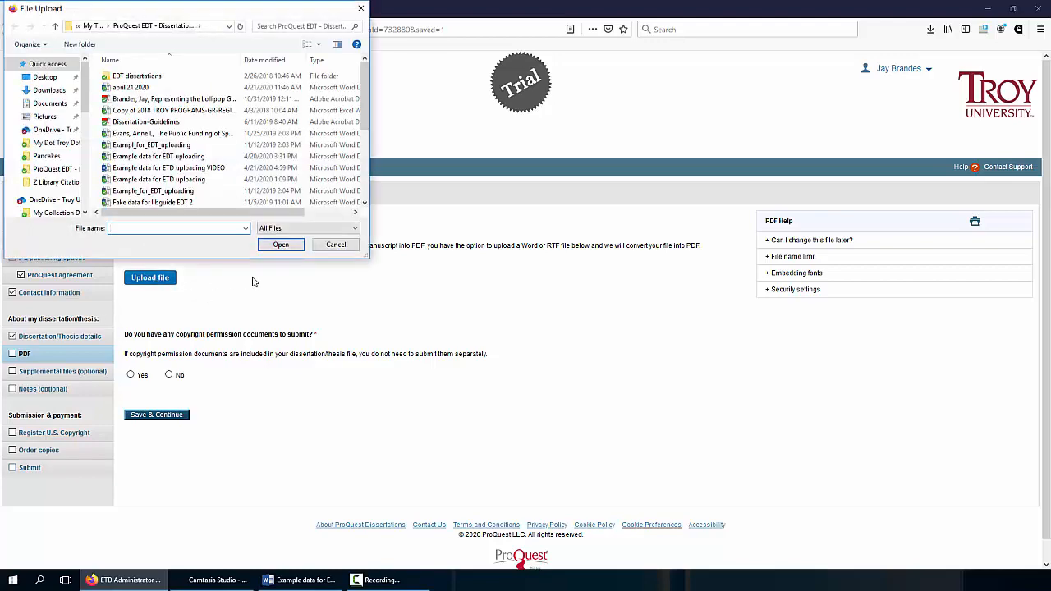
scroll(233, 131, "down", 3)
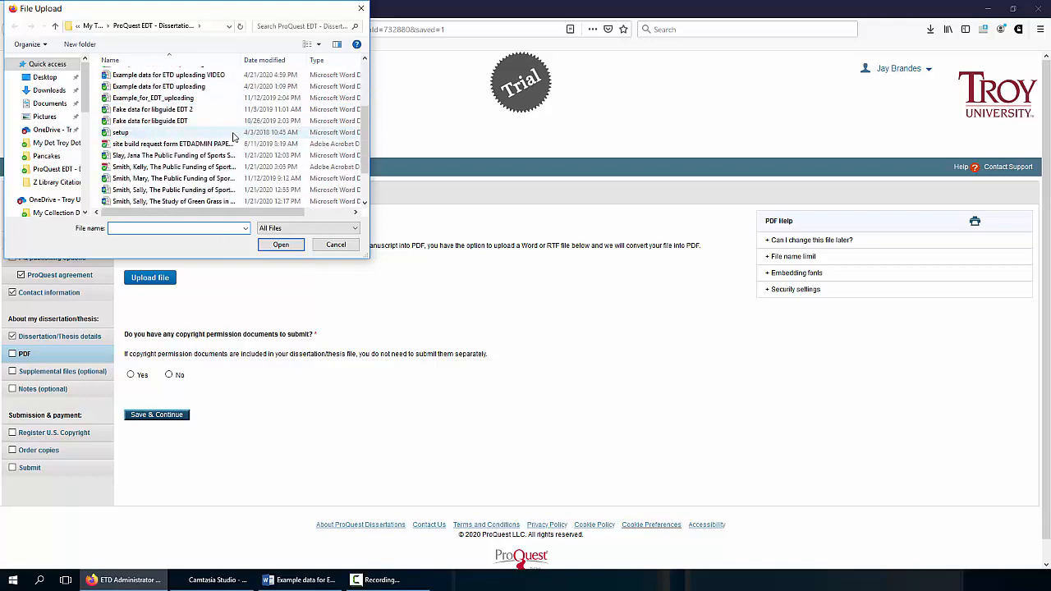
scroll(232, 137, "down", 2)
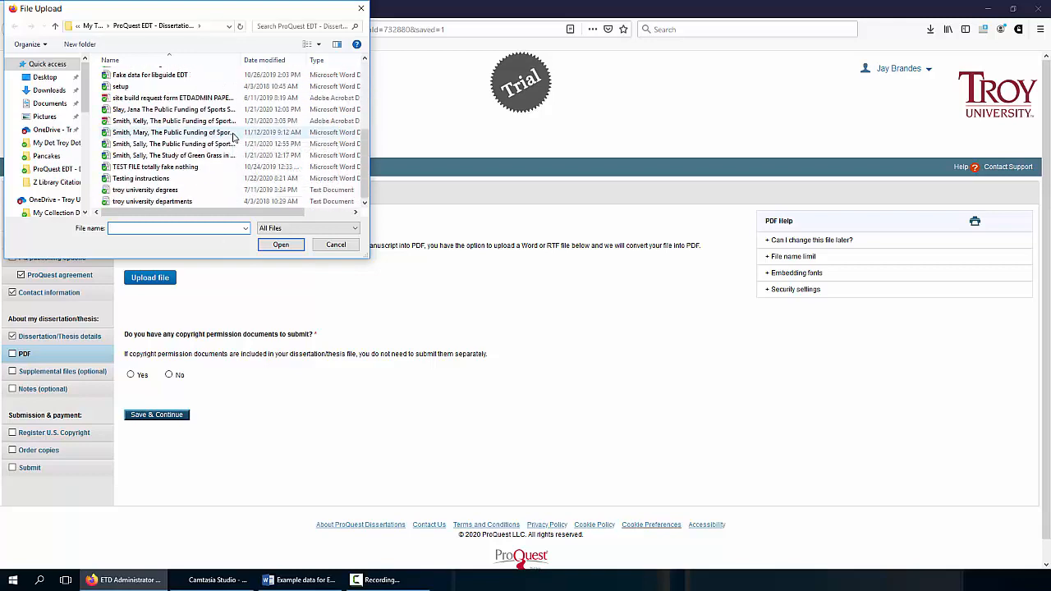
scroll(233, 138, "up", 1)
scroll(233, 137, "up", 1)
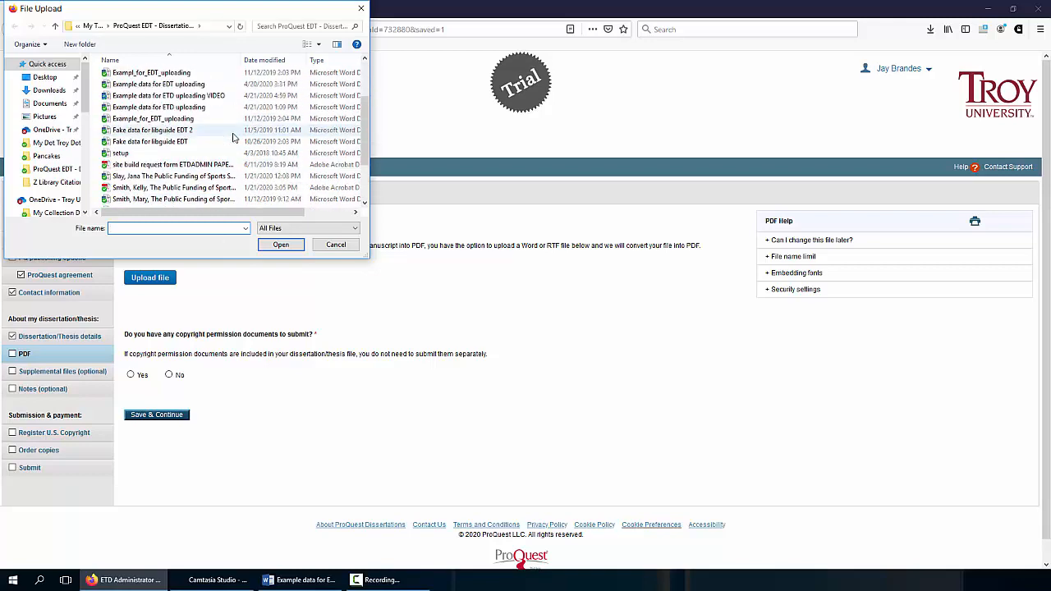
scroll(232, 137, "up", 1)
scroll(234, 135, "down", 1)
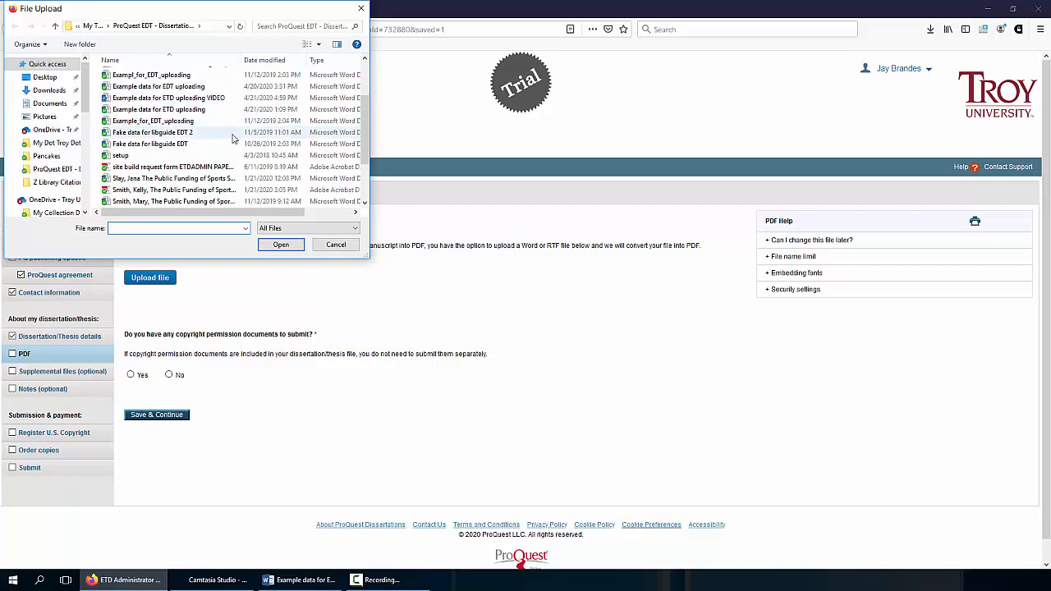
left_click(193, 189)
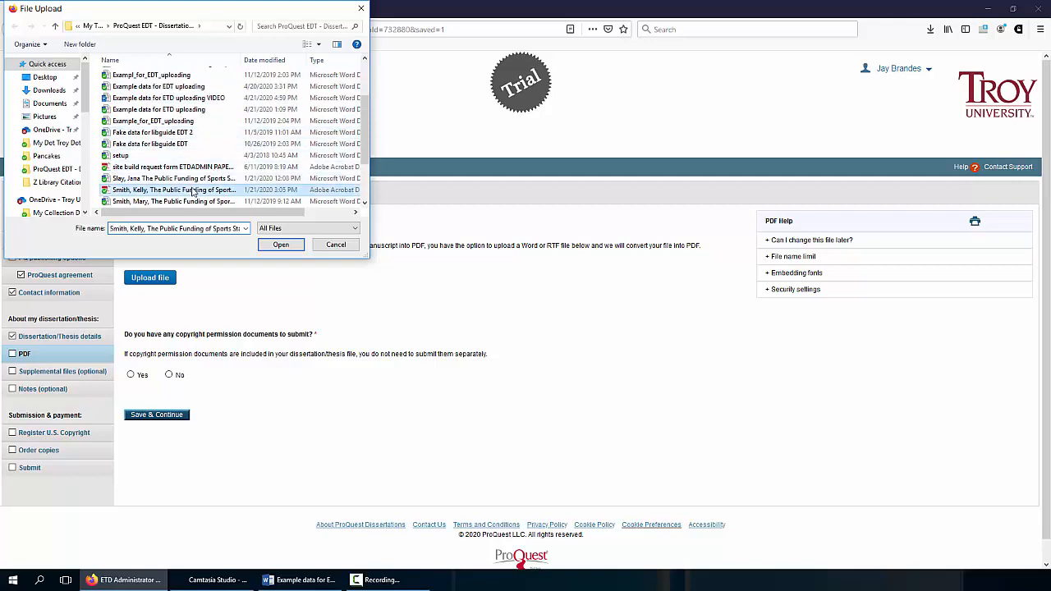
left_click(277, 247)
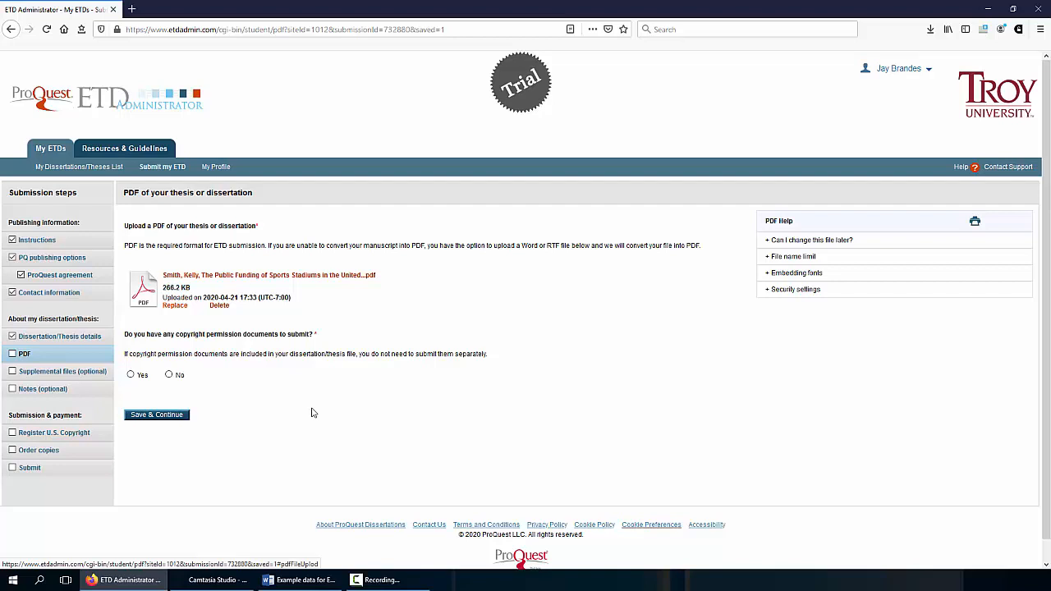
Answer No to copyright permission documents and save the PDF step
left_click(169, 376)
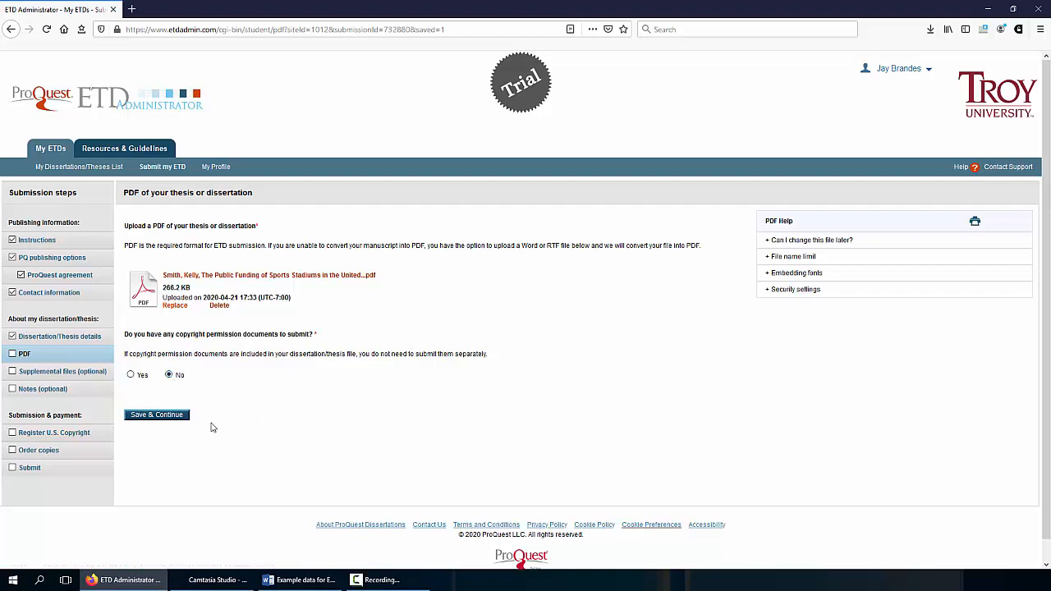
left_click(162, 416)
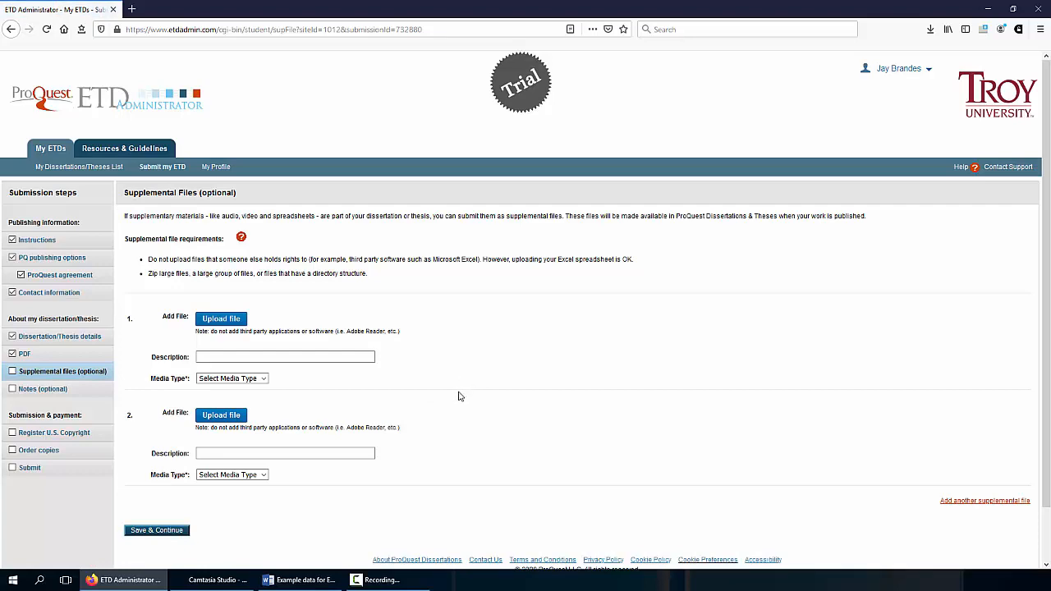
Leave supplemental files empty and continue to Notes to Administrator
scroll(458, 398, "down", 1)
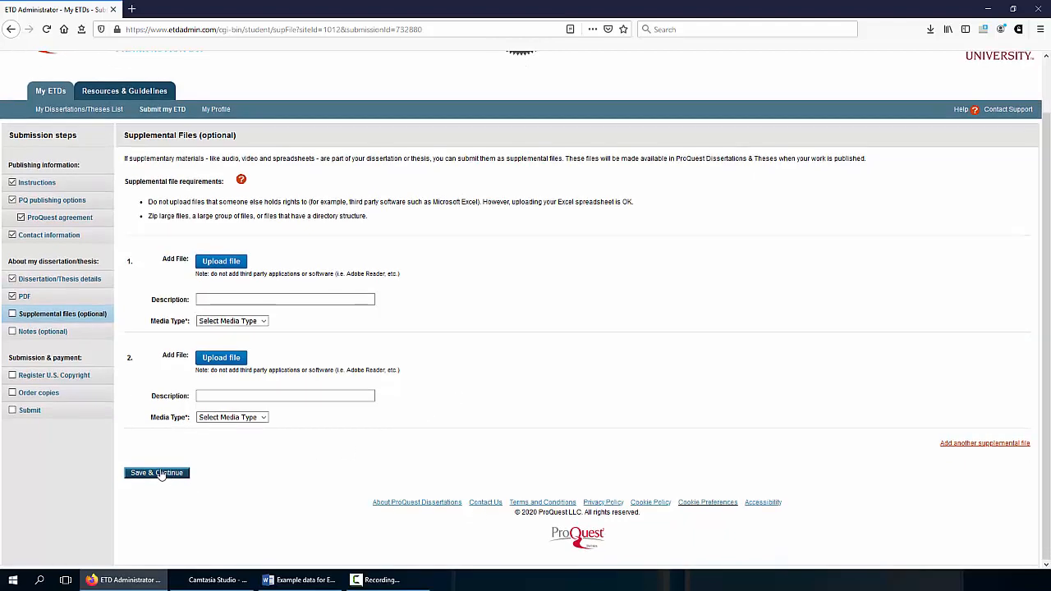
left_click(153, 473)
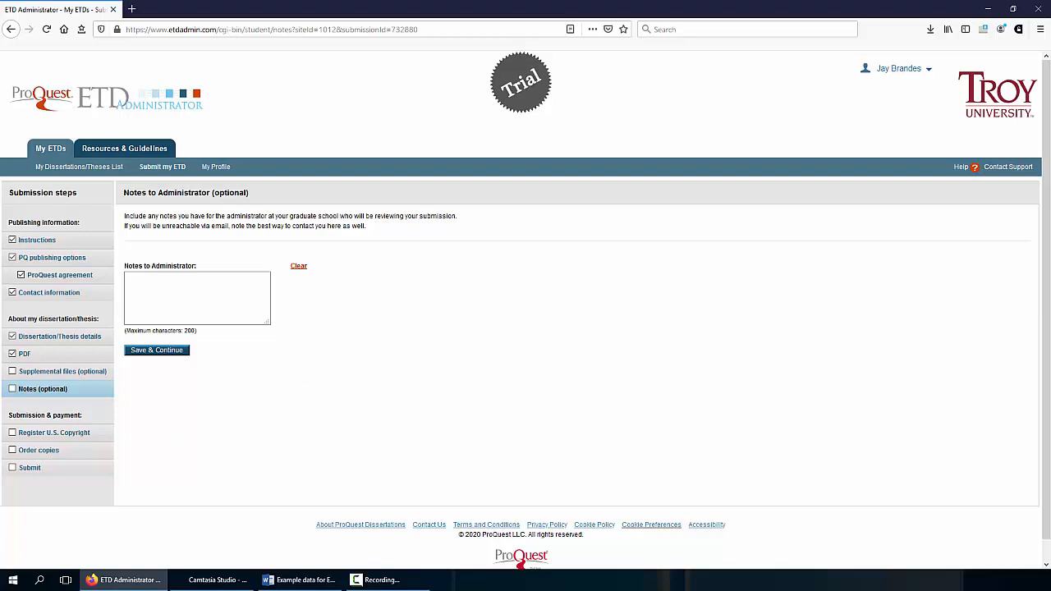
key("alt+Tab")
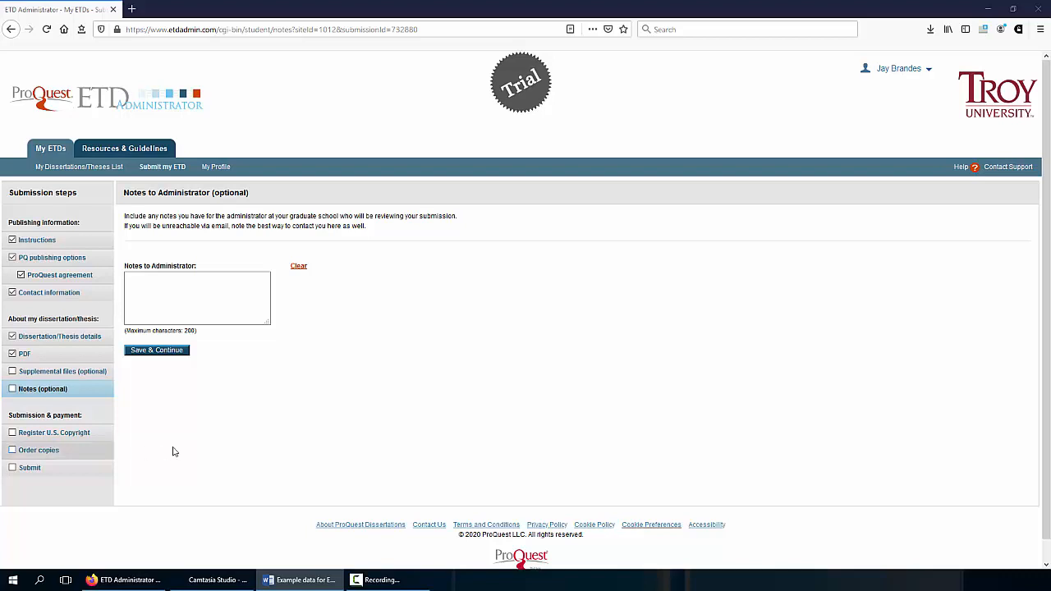
left_click(197, 283)
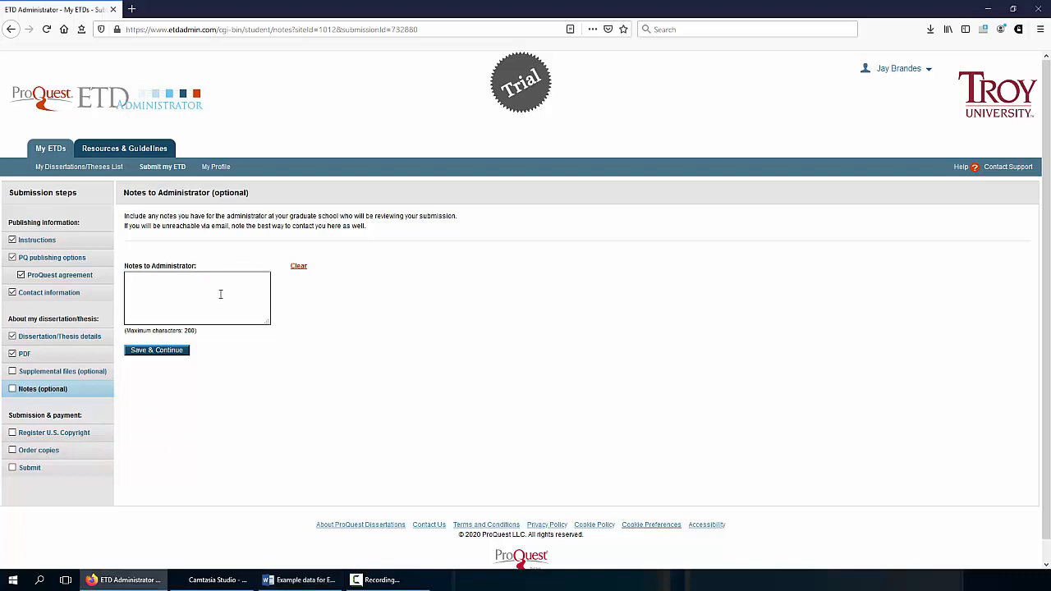
left_click(281, 318)
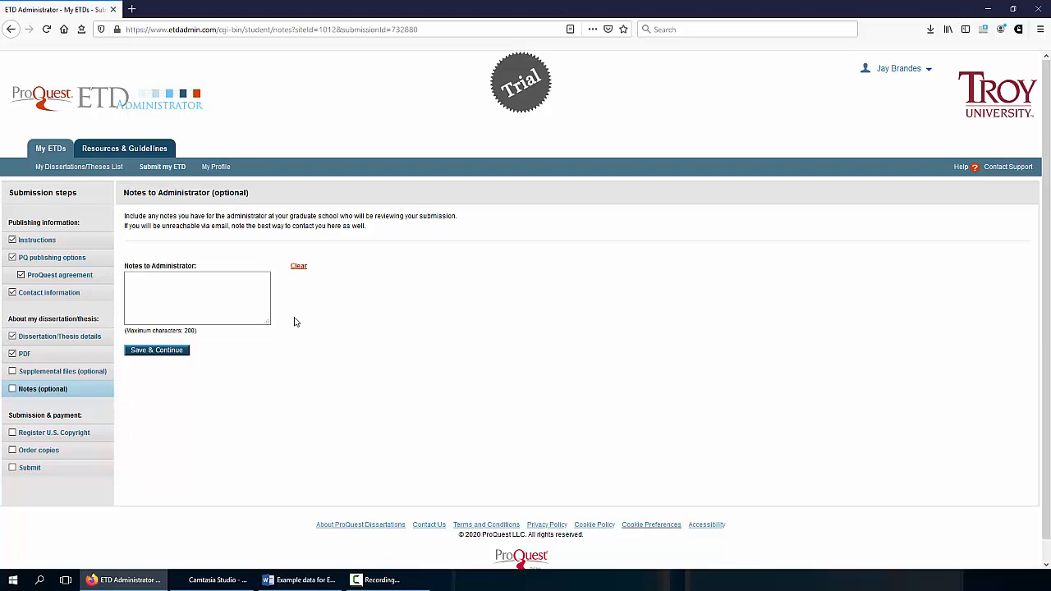
Paste the contact and print-copies note, add 'for the de', review it and save
key("ctrl+v")
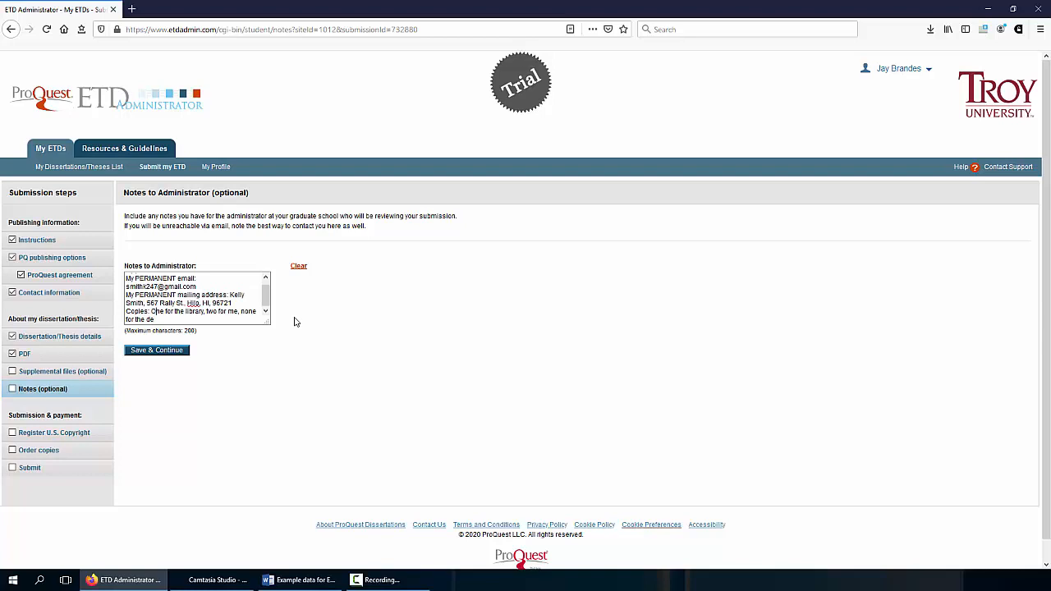
key("ctrl+Home")
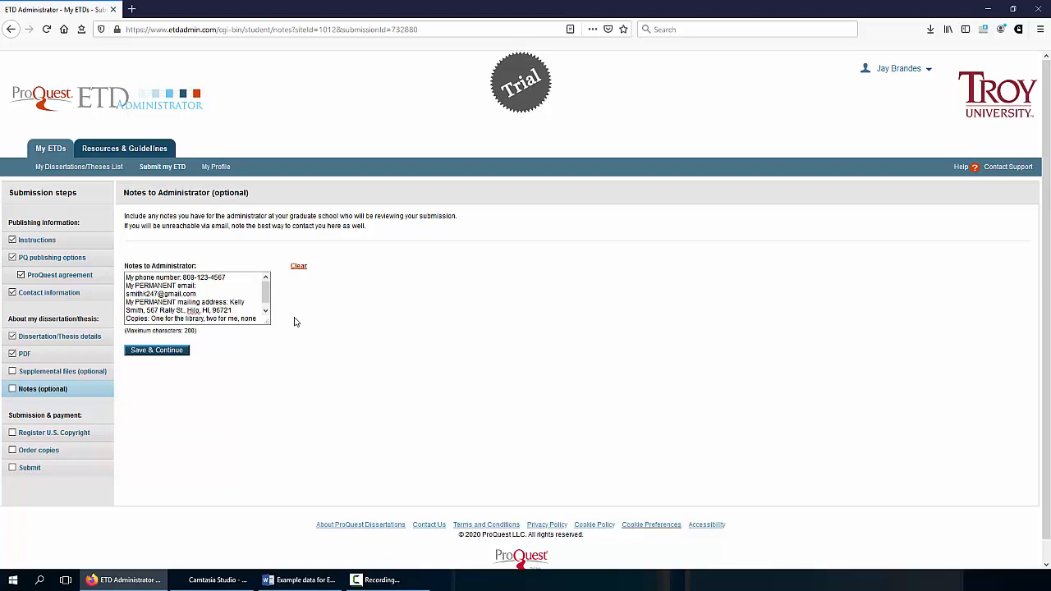
type("for the de")
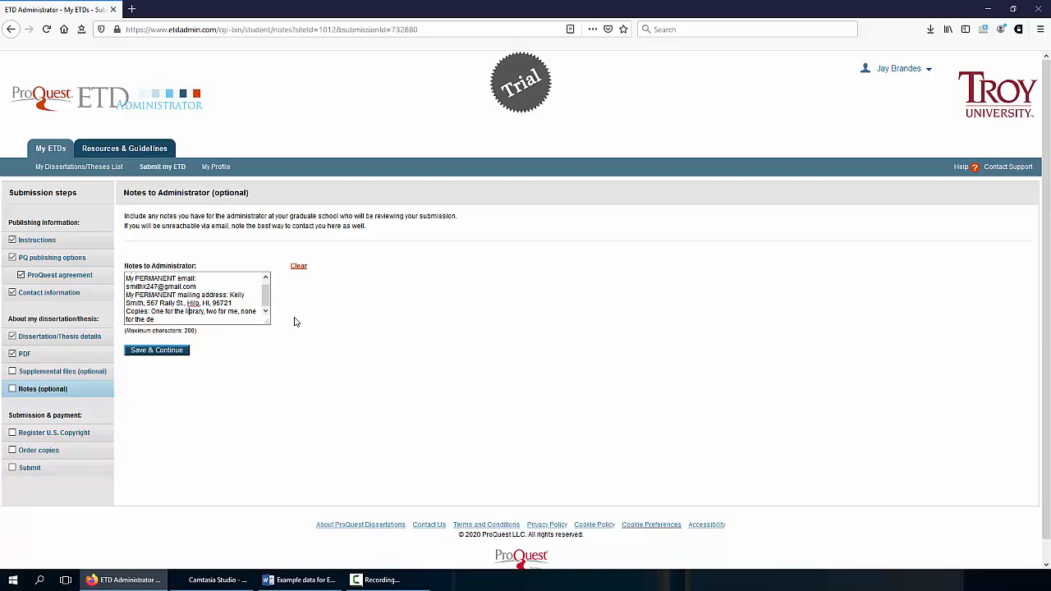
key("ctrl+Home")
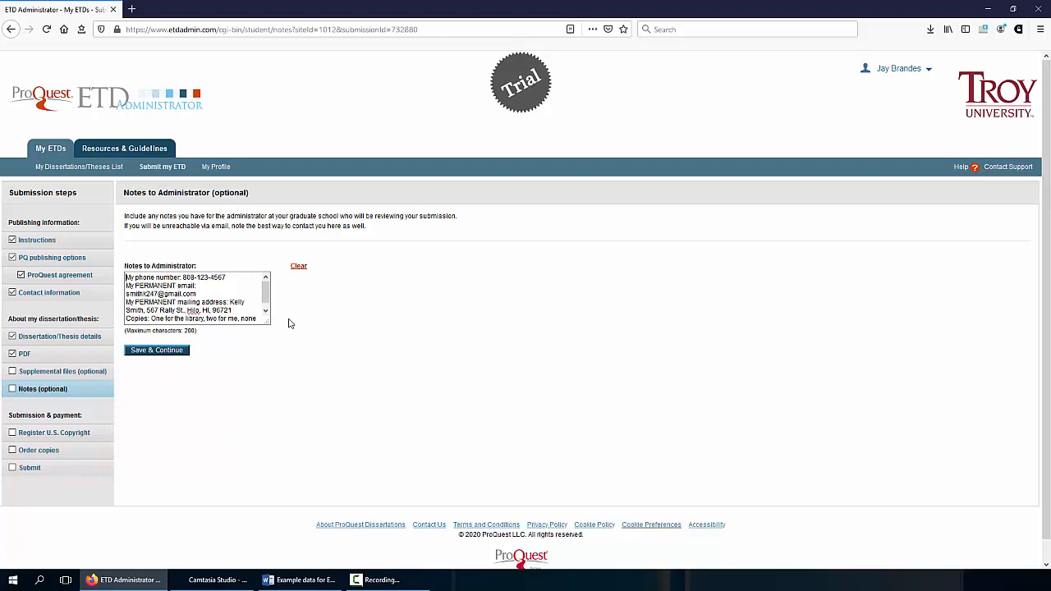
left_click(152, 353)
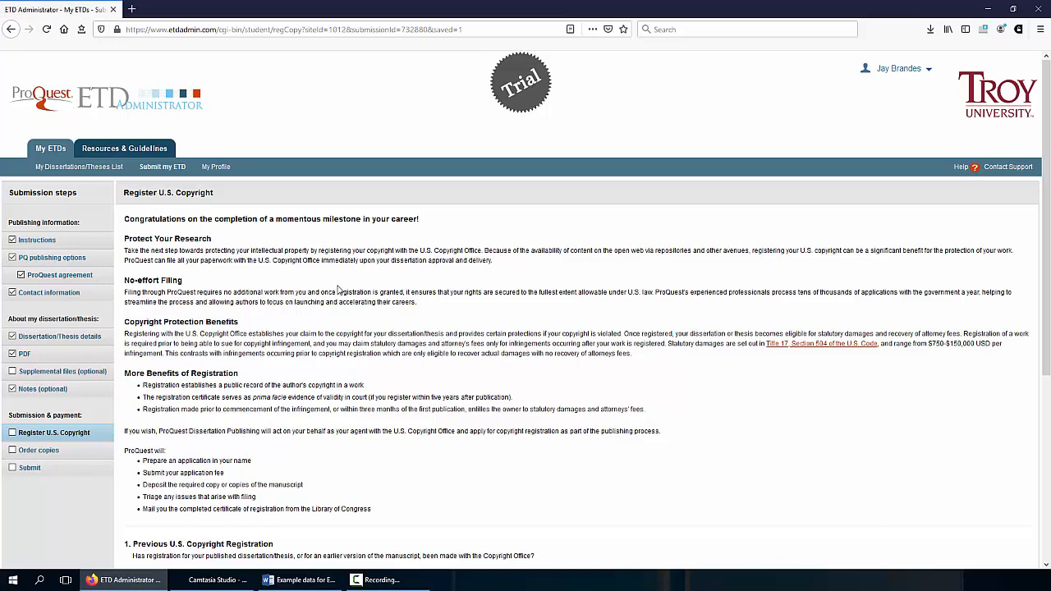
Choose No for previous registration and 'No, do not file for copyright', then save
scroll(339, 291, "down", 2)
scroll(341, 287, "down", 5)
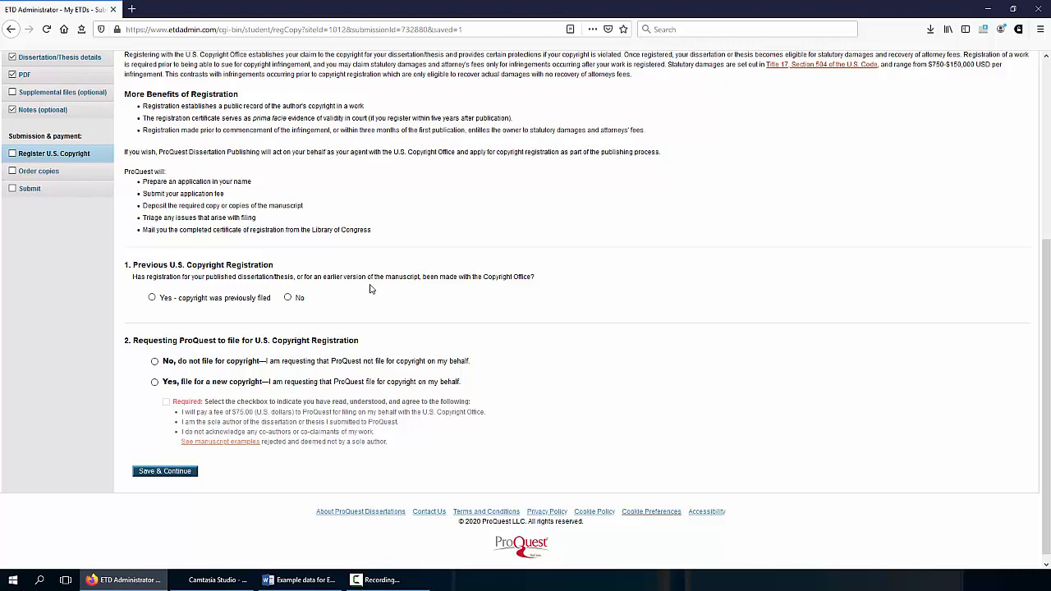
left_click(287, 298)
left_click(155, 363)
left_click(169, 474)
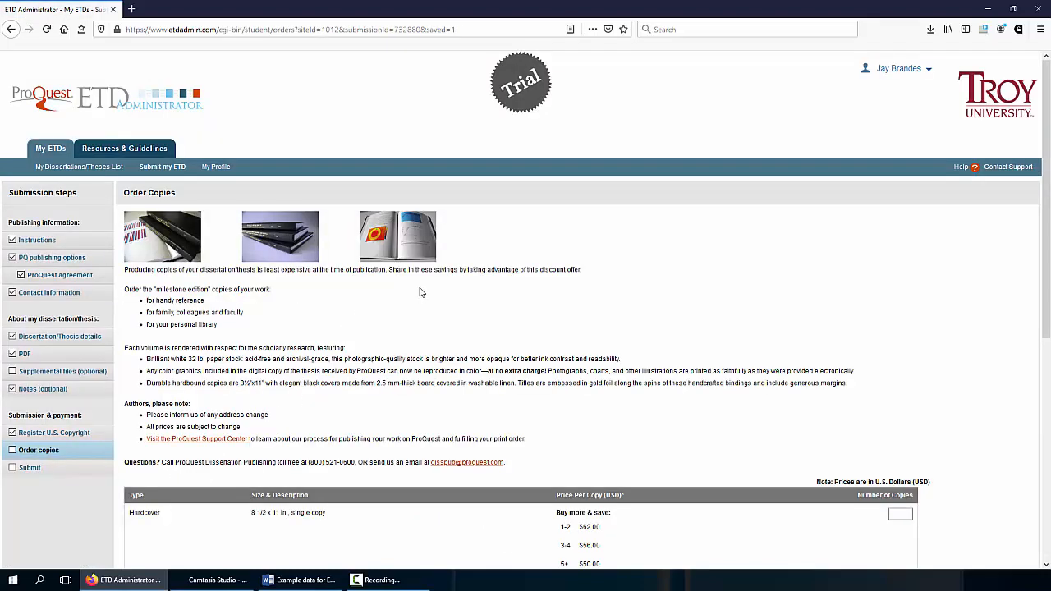
Order 2 hardcover 8 1/2 x 11 copies, calculate the $124.00 subtotal, and continue
scroll(451, 288, "down", 2)
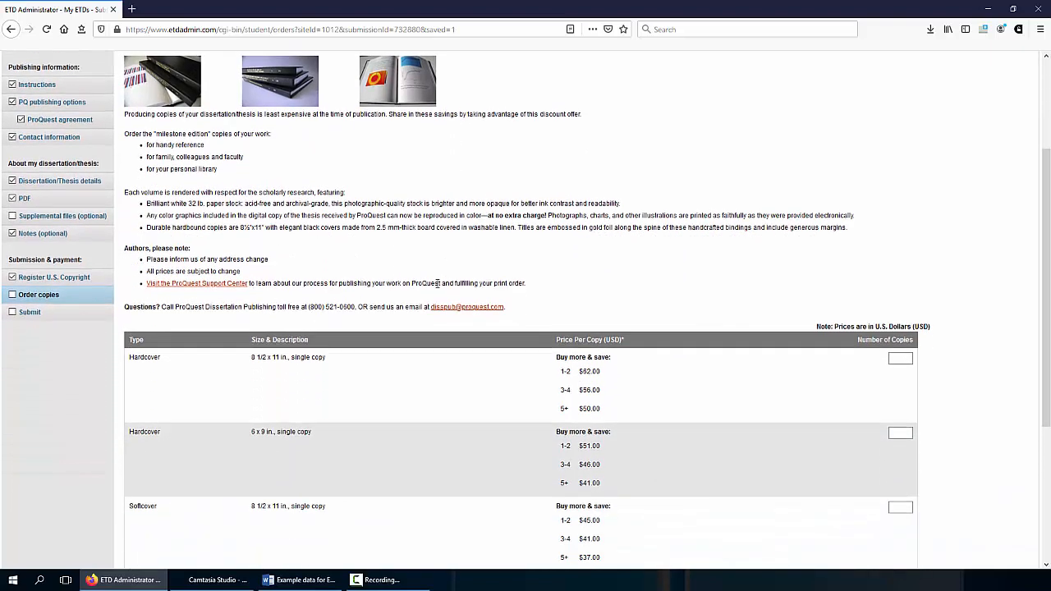
scroll(400, 283, "down", 2)
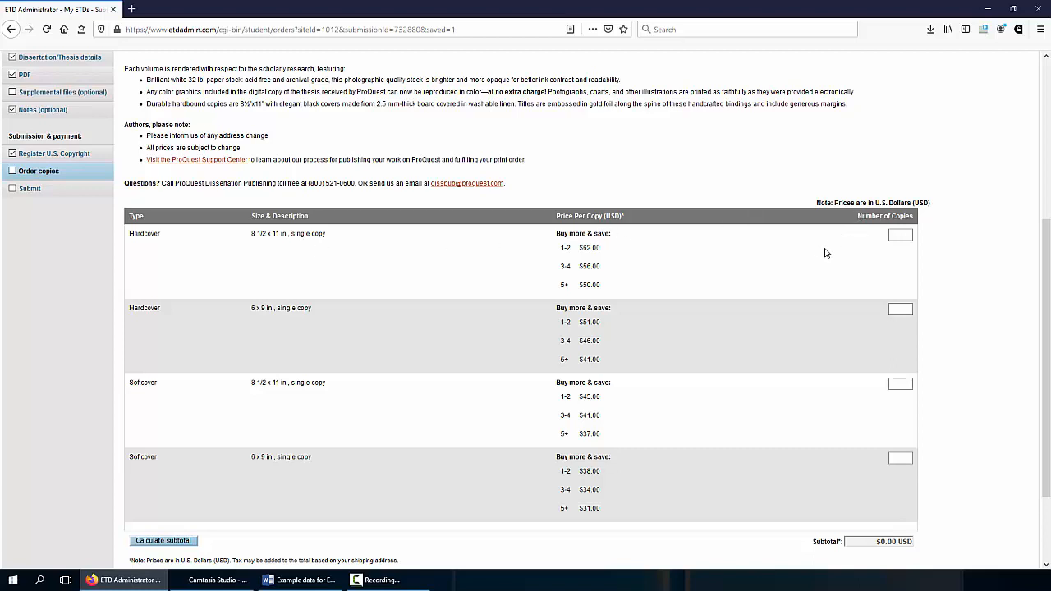
left_click(904, 234)
left_click(906, 235)
left_click(689, 270)
scroll(478, 296, "down", 1)
scroll(478, 295, "down", 2)
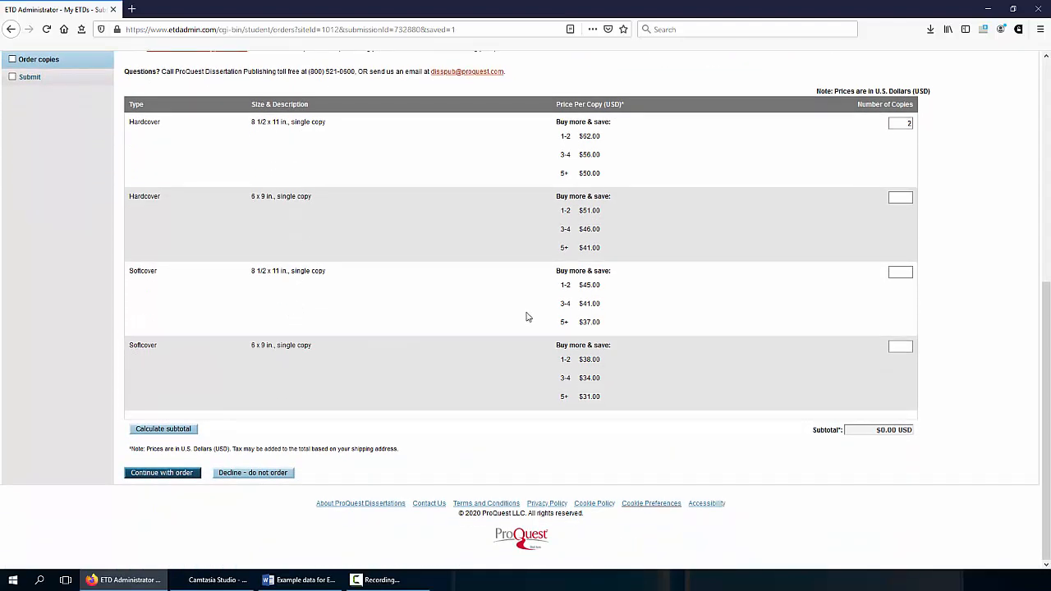
left_click(182, 432)
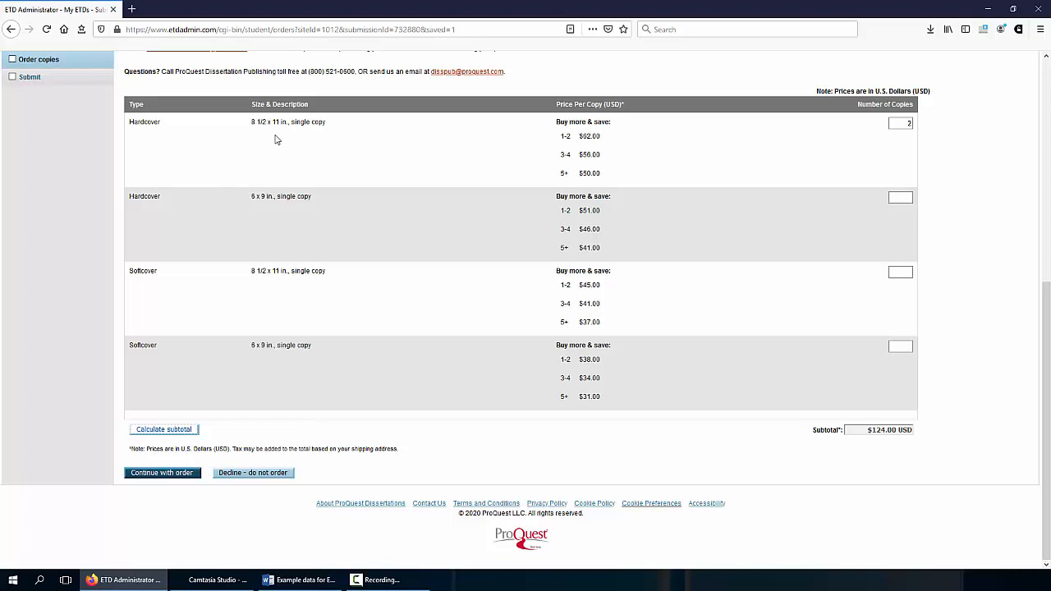
left_click(171, 475)
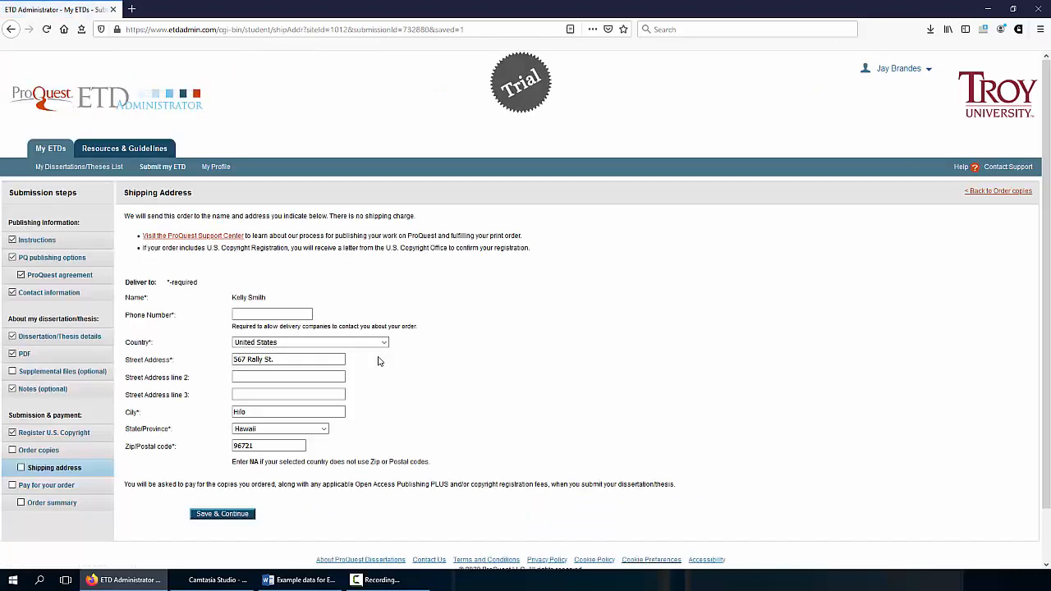
Paste the contact phone number into the shipping phone field
left_click(248, 317)
key("alt+Tab")
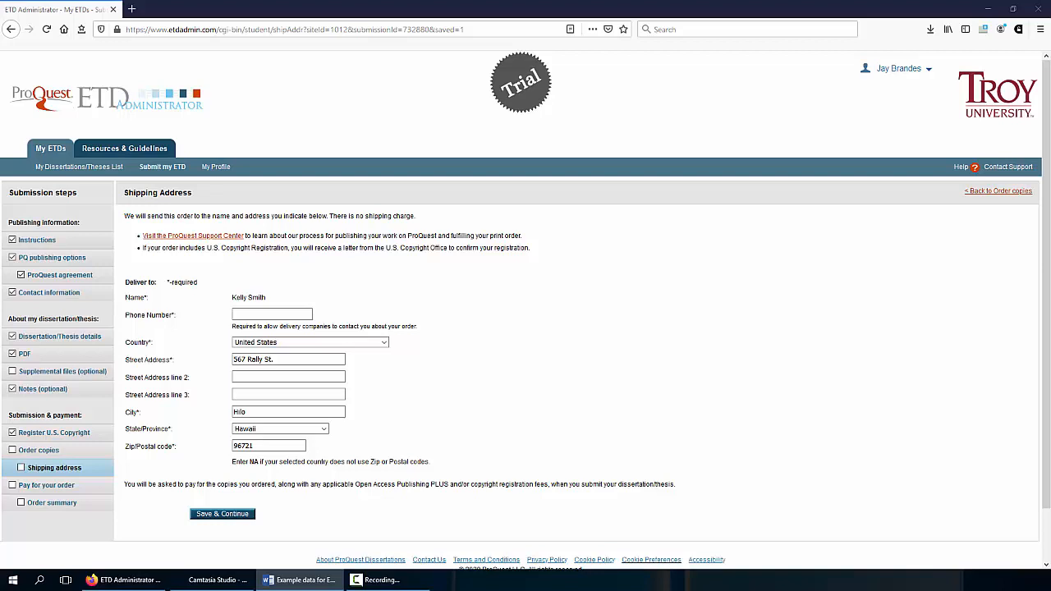
left_click(278, 313)
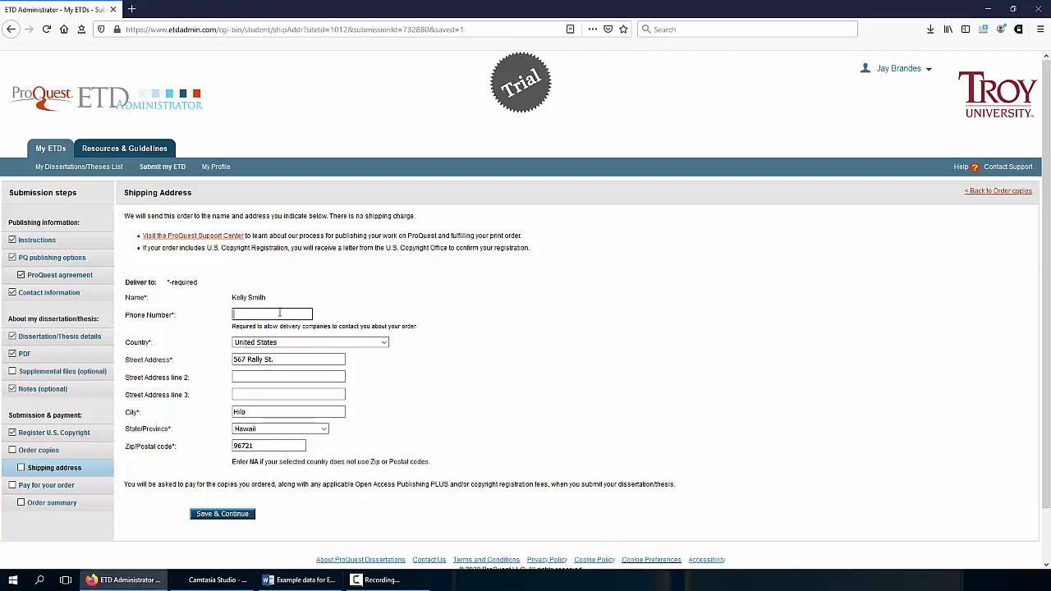
key("ctrl+v")
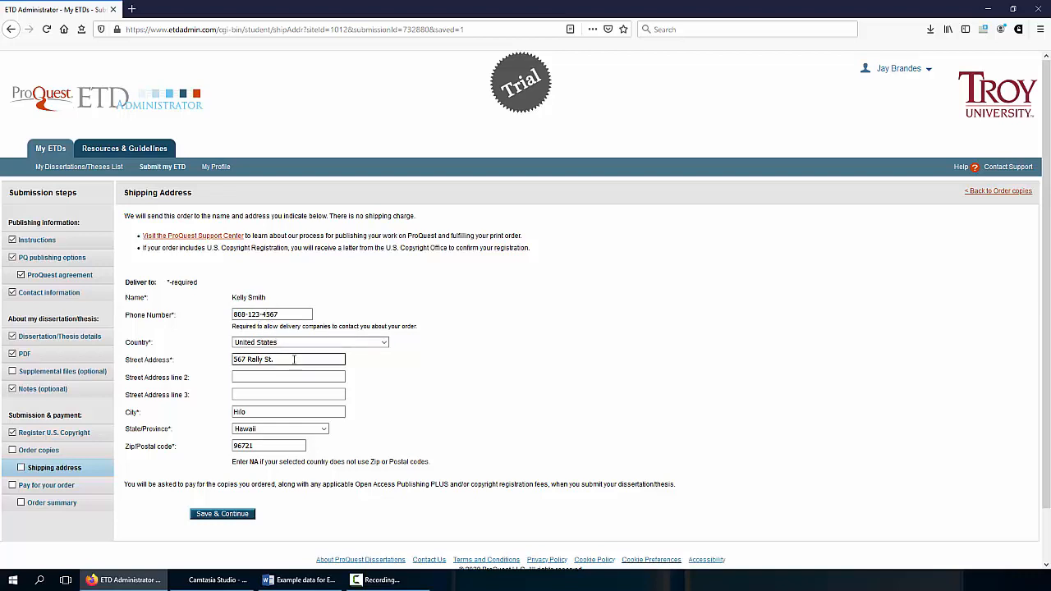
Delete the old street address, city and zip code values
left_click_drag(294, 359, 230, 363)
key("BackSpace")
double_click(238, 413)
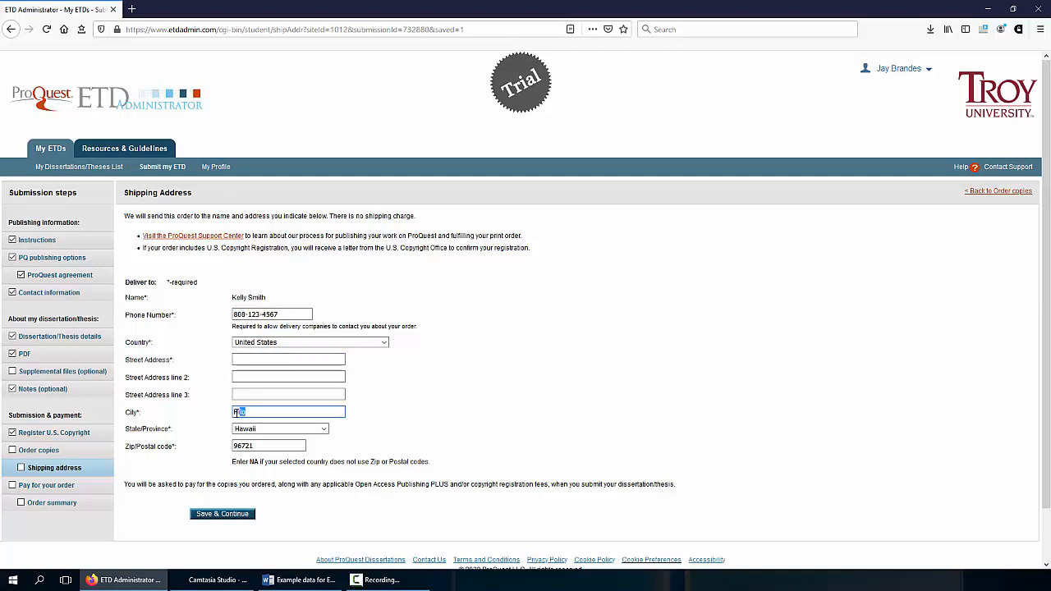
key("BackSpace")
left_click_drag(270, 446, 235, 447)
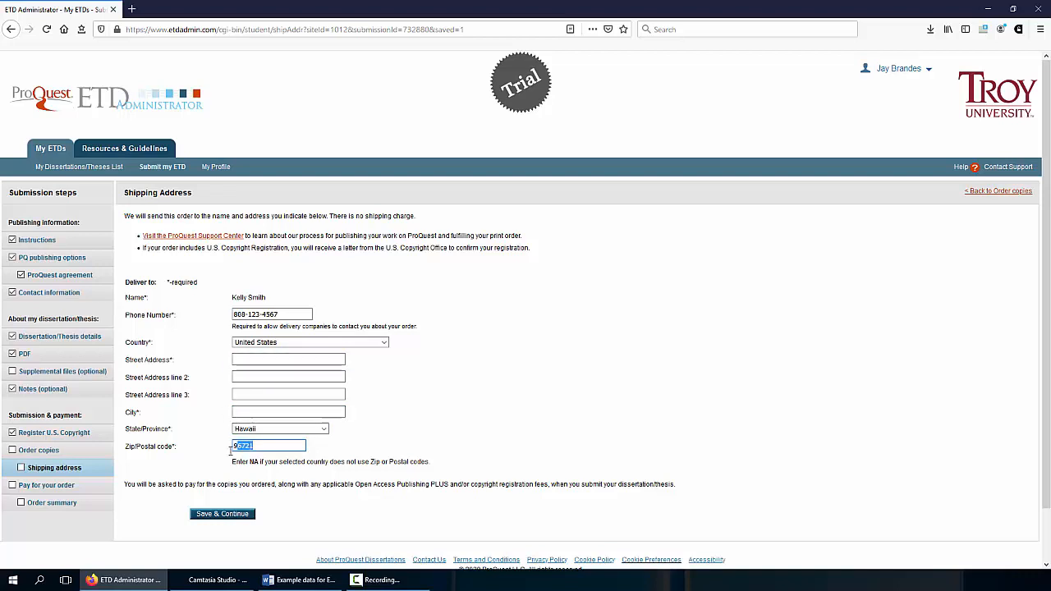
key("BackSpace")
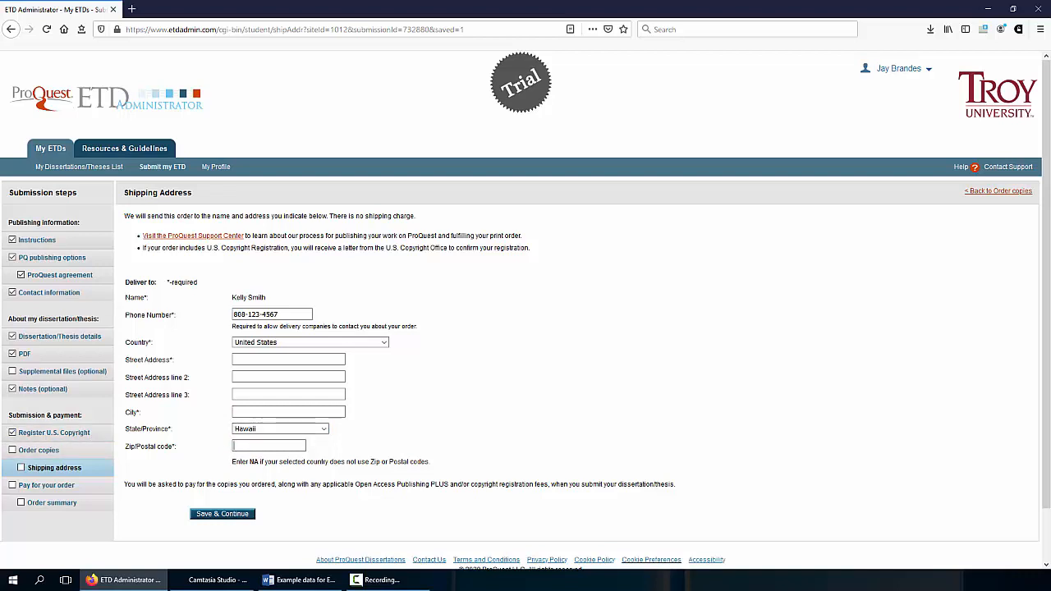
key("alt+Tab")
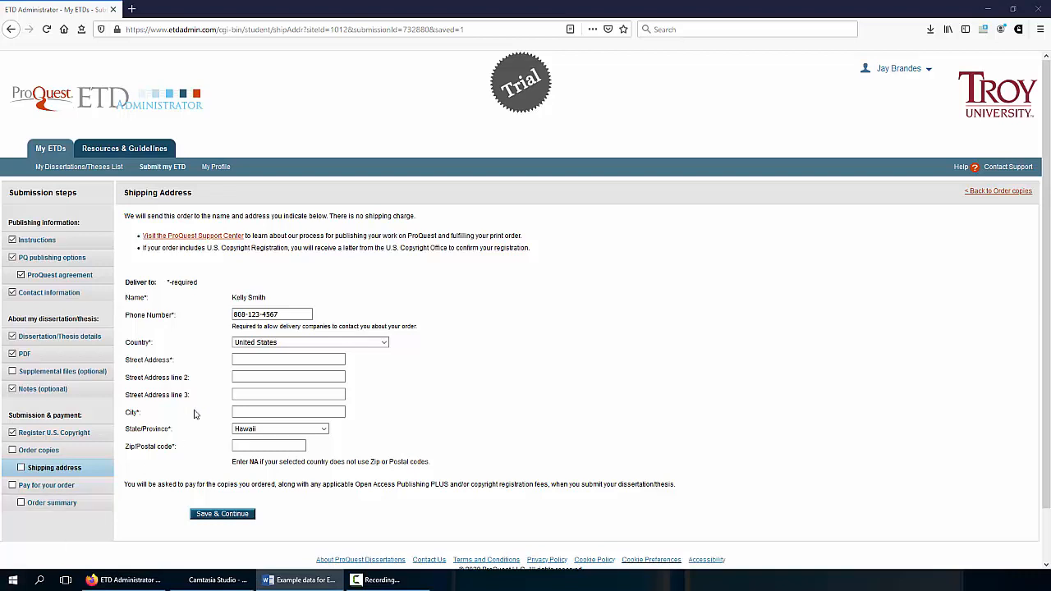
Paste the three new street address lines from the example data document
left_click(250, 360)
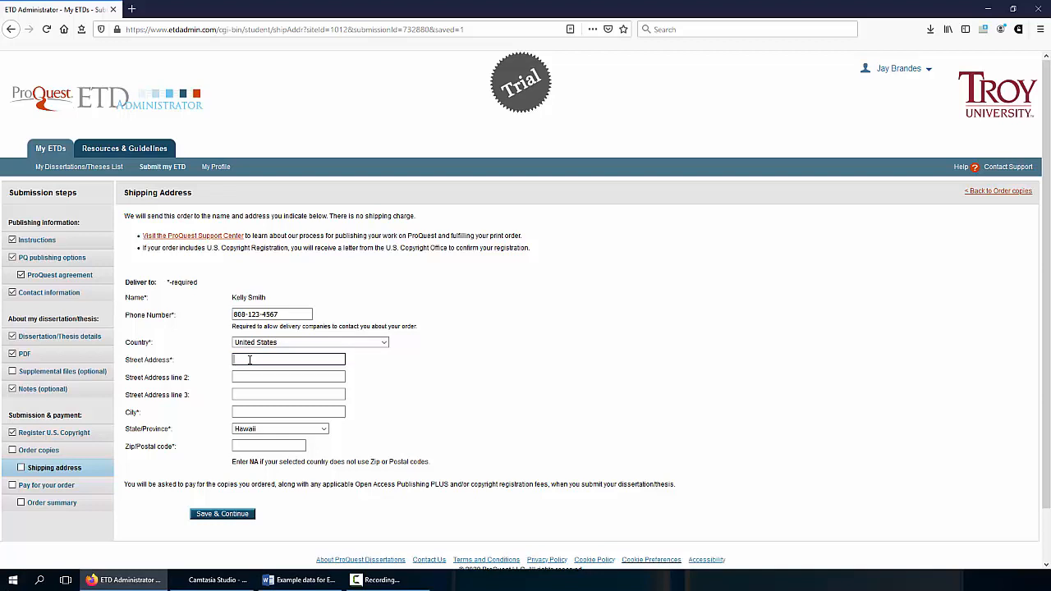
type("Troy University Library")
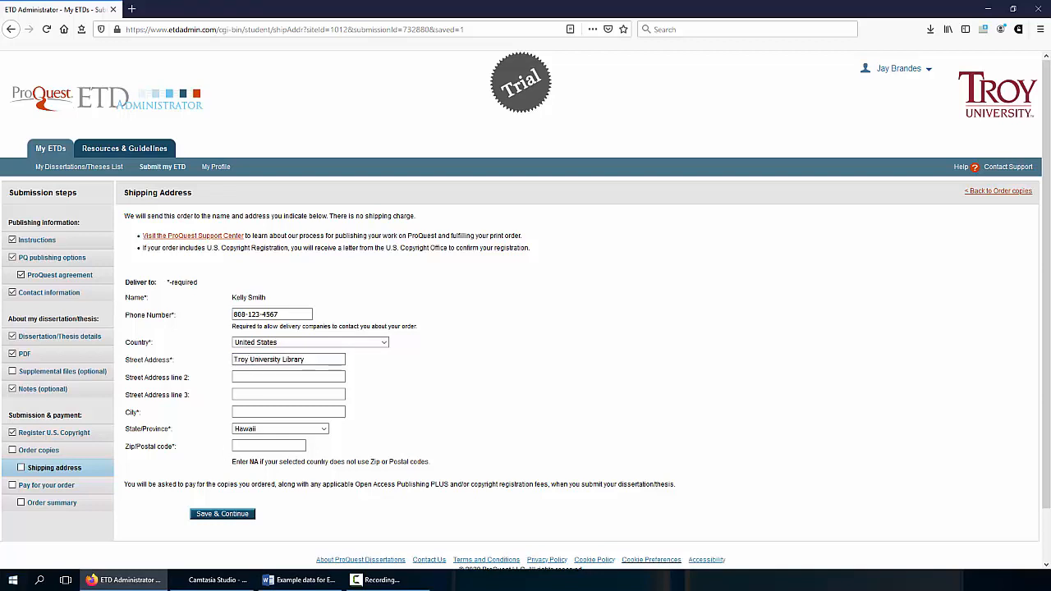
key("alt+Tab")
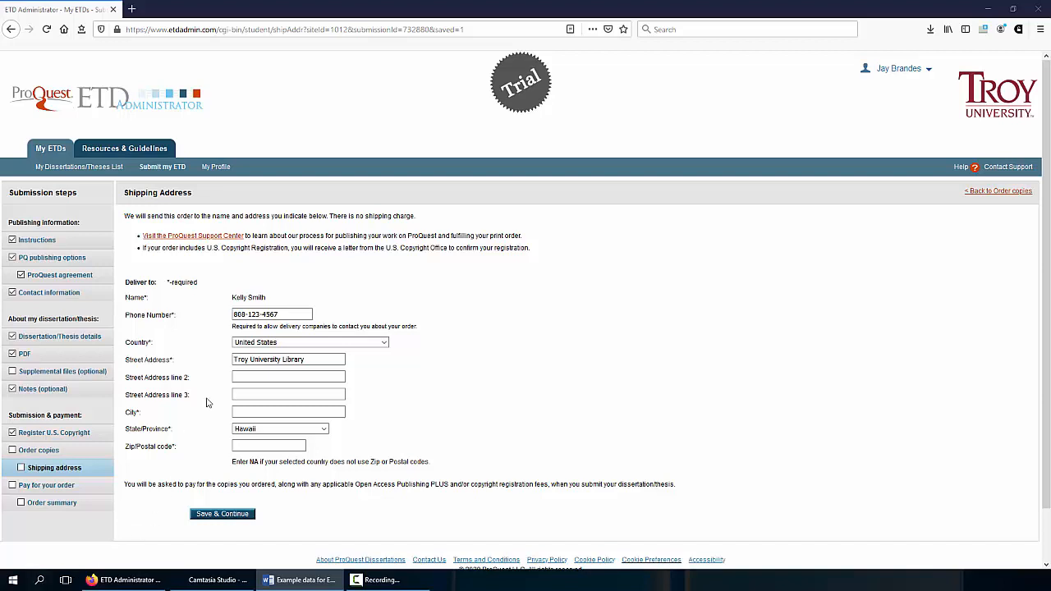
left_click(266, 378)
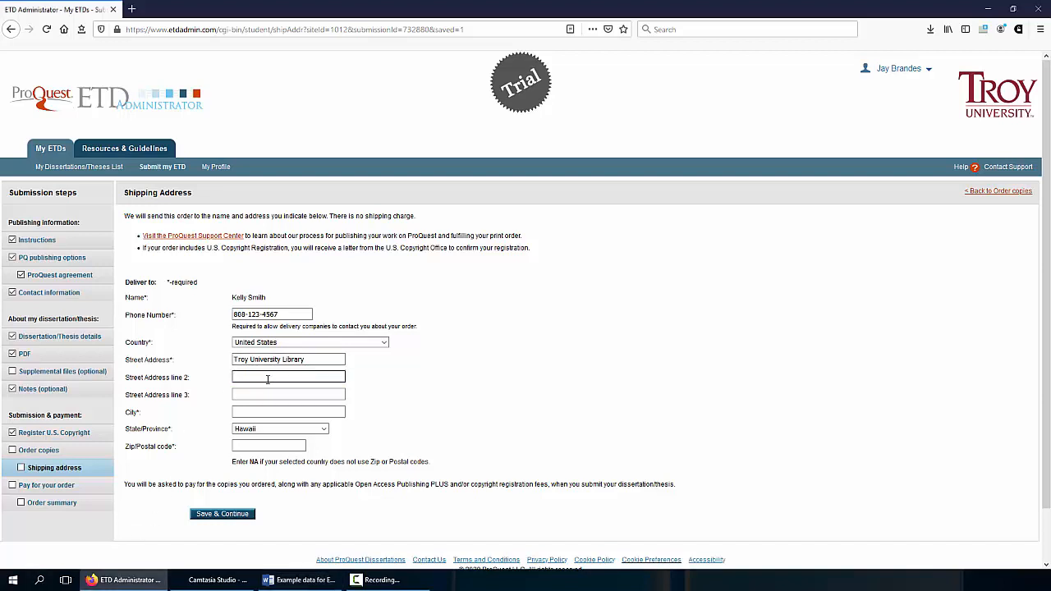
type("111 International Blvd.")
left_click(214, 414)
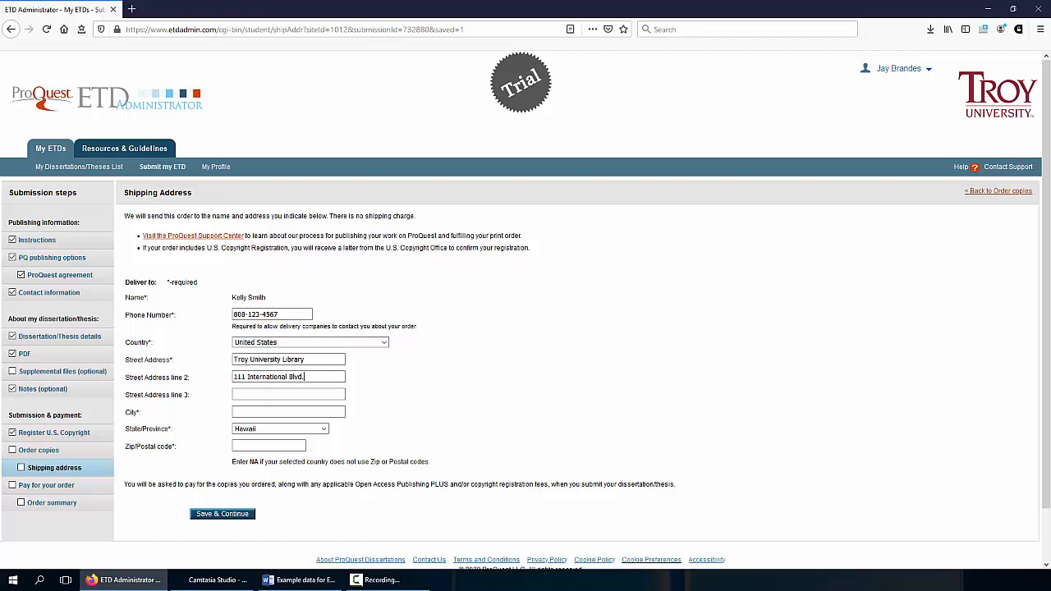
key("alt+Tab")
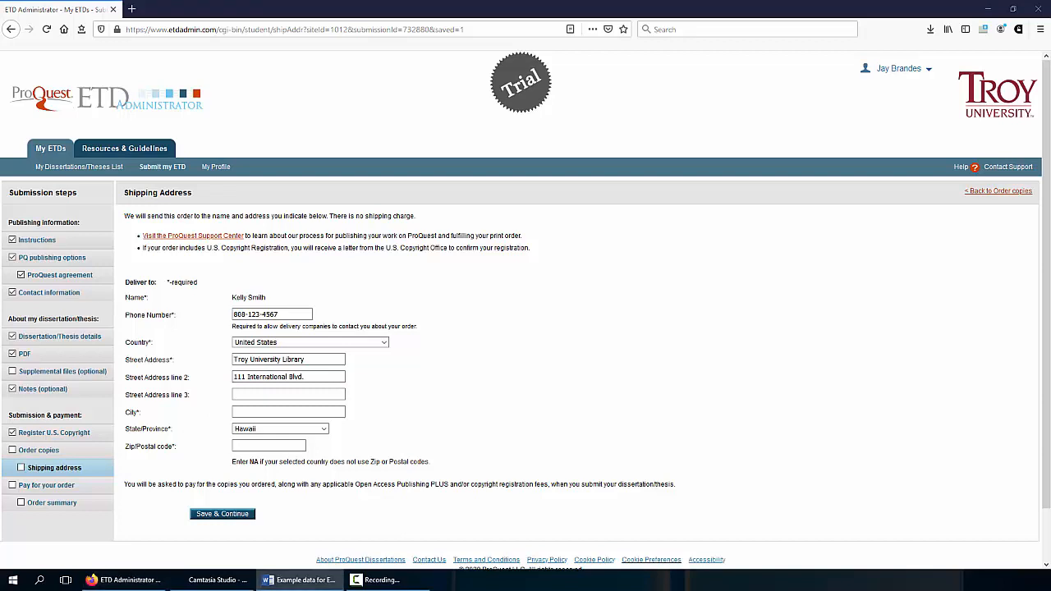
left_click(268, 394)
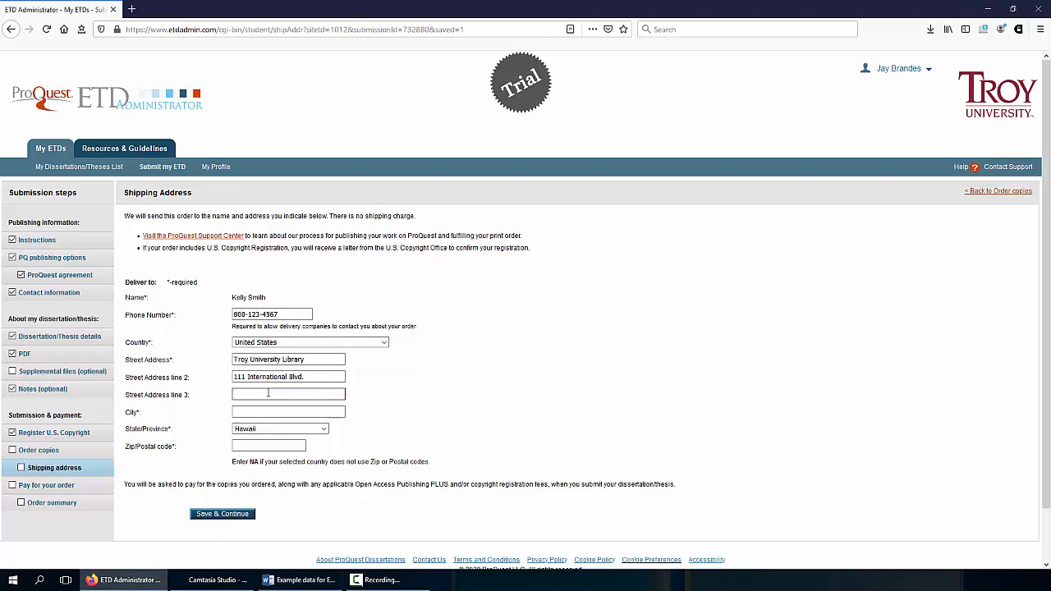
type("Room 301A Wallace Hall")
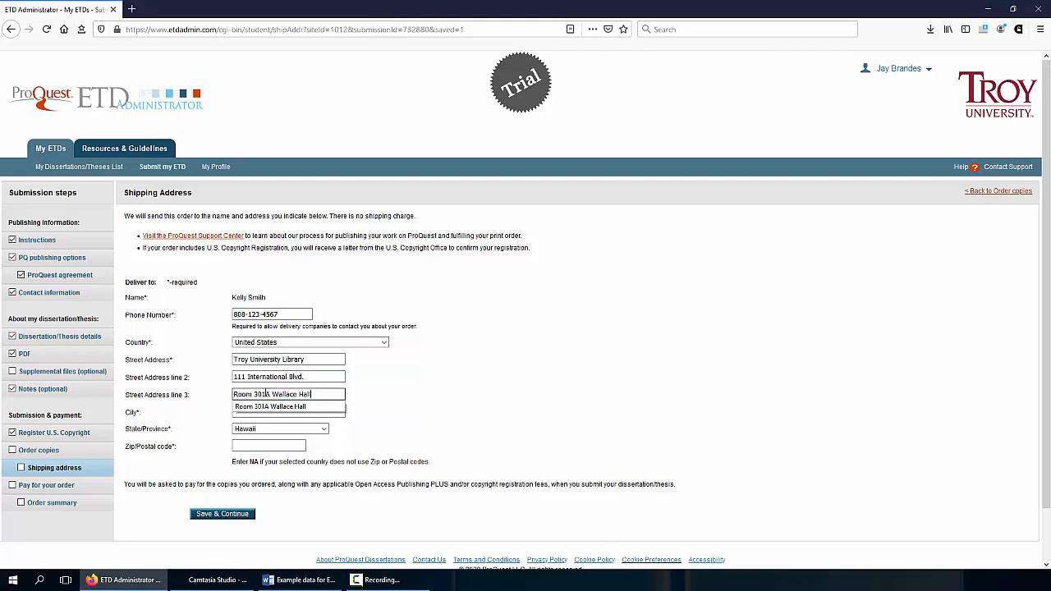
Enter the city, choose Alabama as state, add the ZIP code, and save
left_click(267, 431)
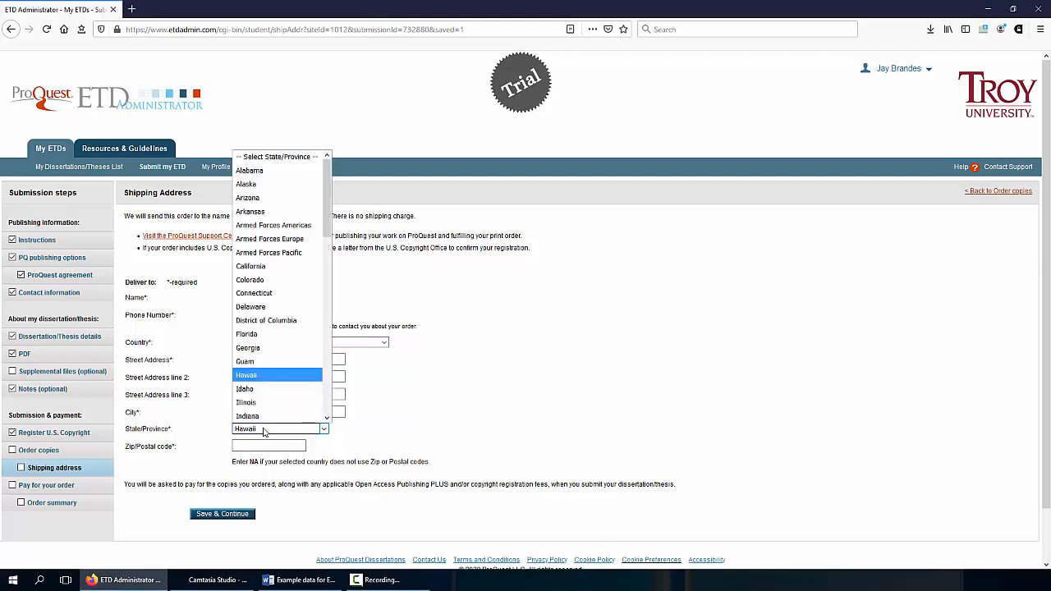
left_click(383, 409)
left_click(296, 413)
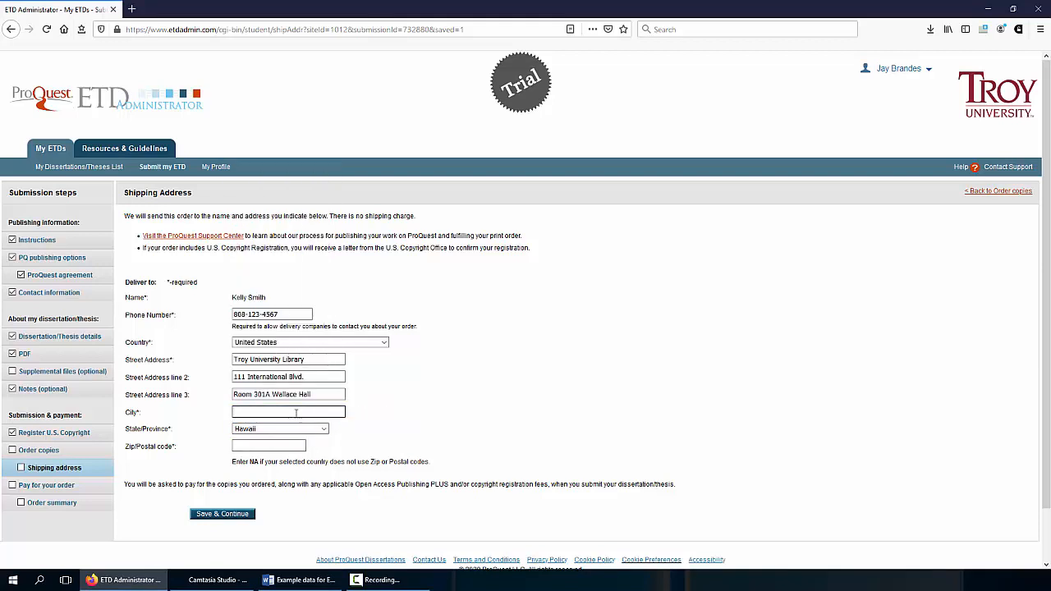
type("Troy")
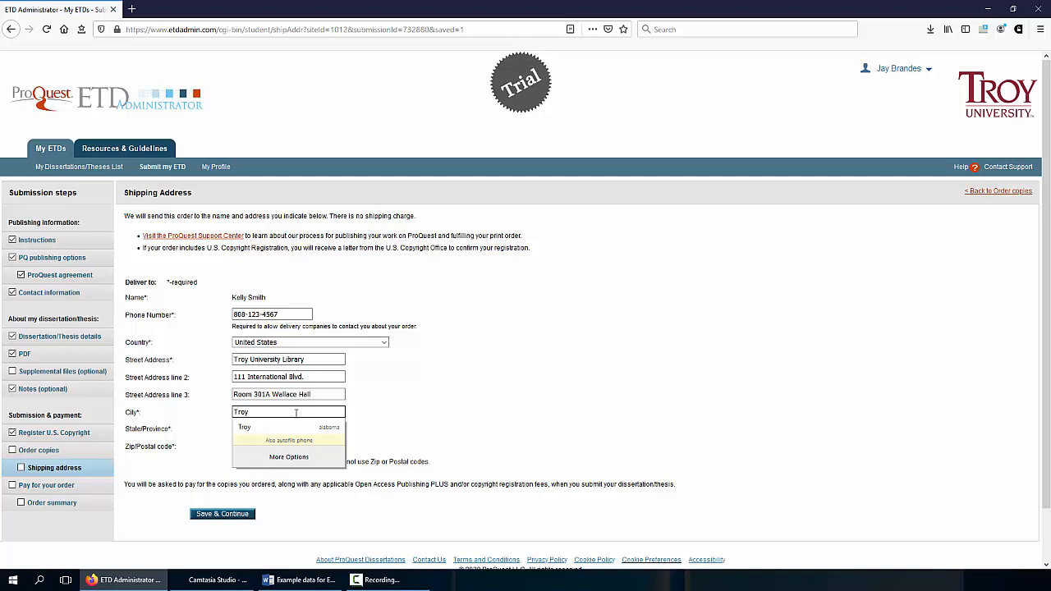
left_click(434, 428)
left_click(317, 431)
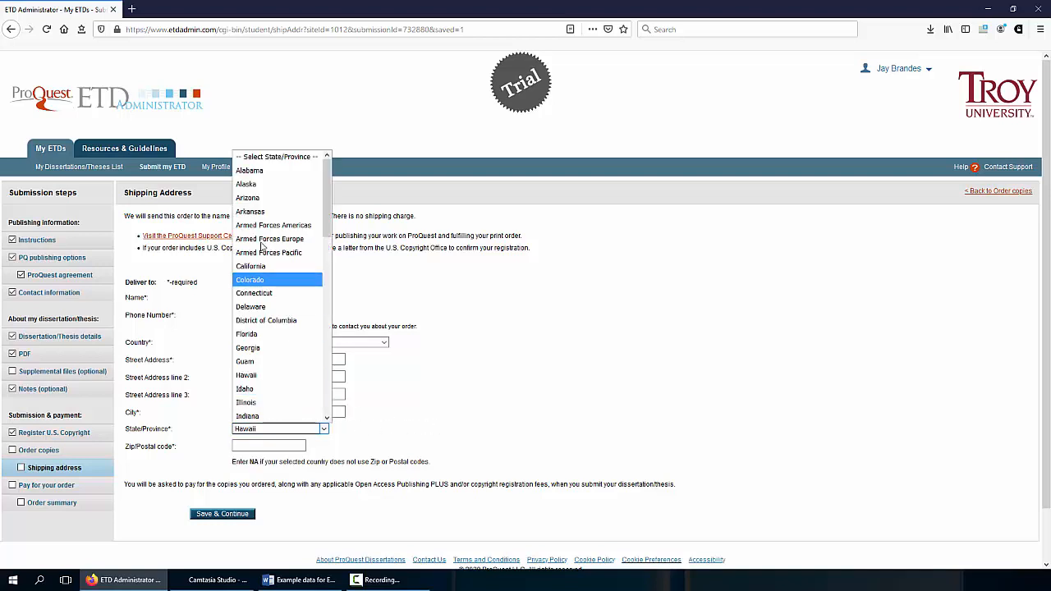
left_click(250, 171)
left_click(266, 449)
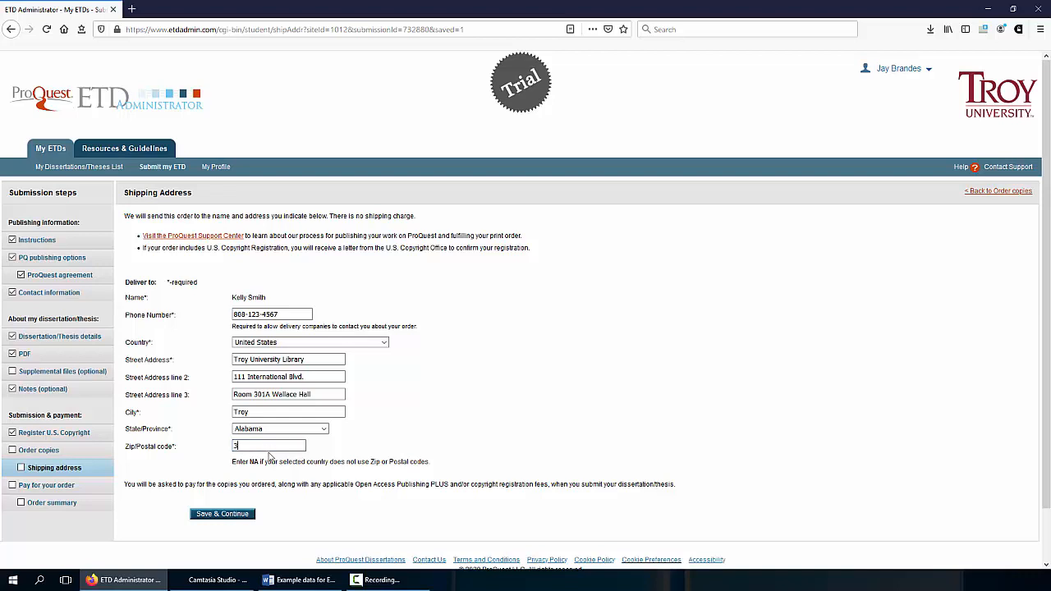
type("36082")
left_click(222, 515)
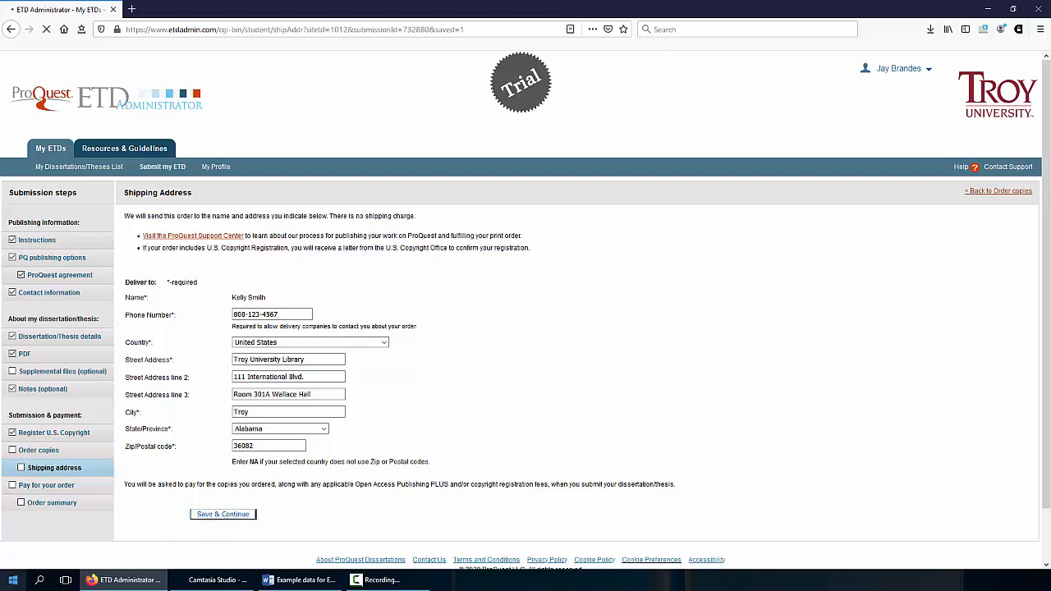
Scroll down through the Pay for your order submission summary to check the thesis details
key("alt+Tab")
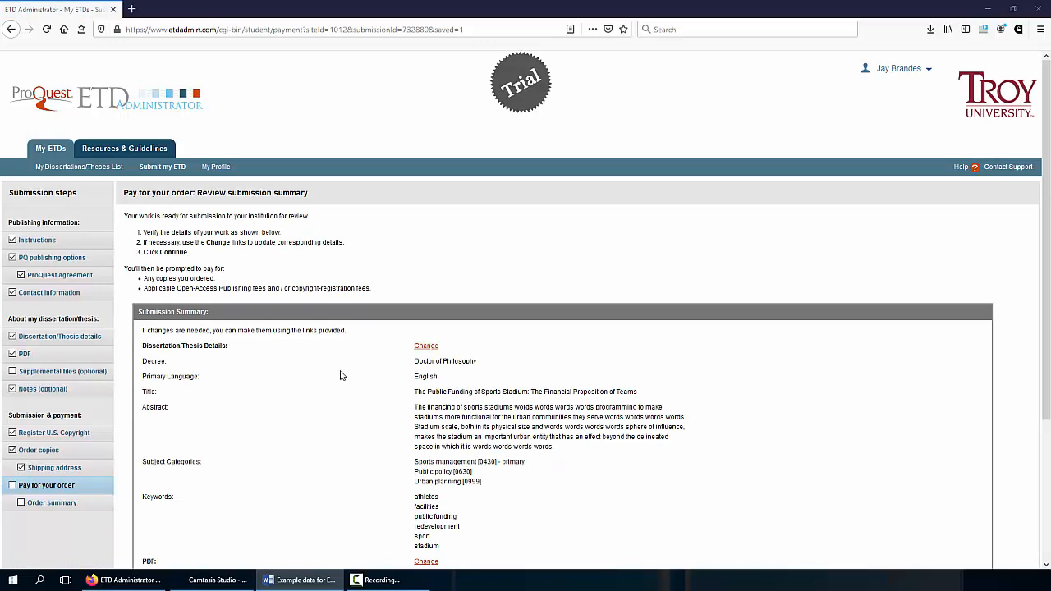
scroll(345, 374, "down", 3)
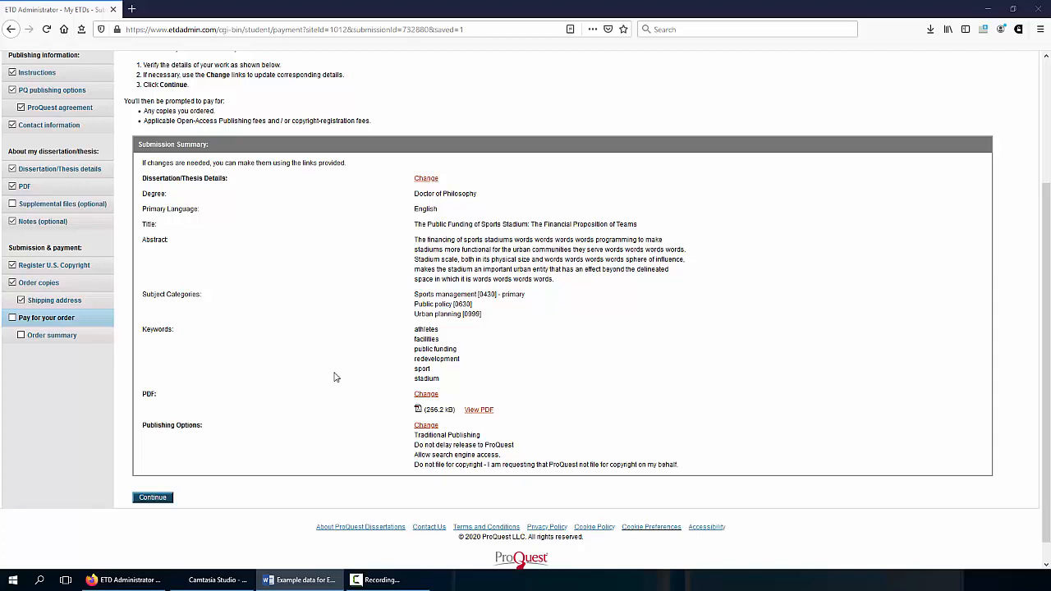
Continue past the summary and the $135.78 order total to the Confirm billing information form
left_click(154, 498)
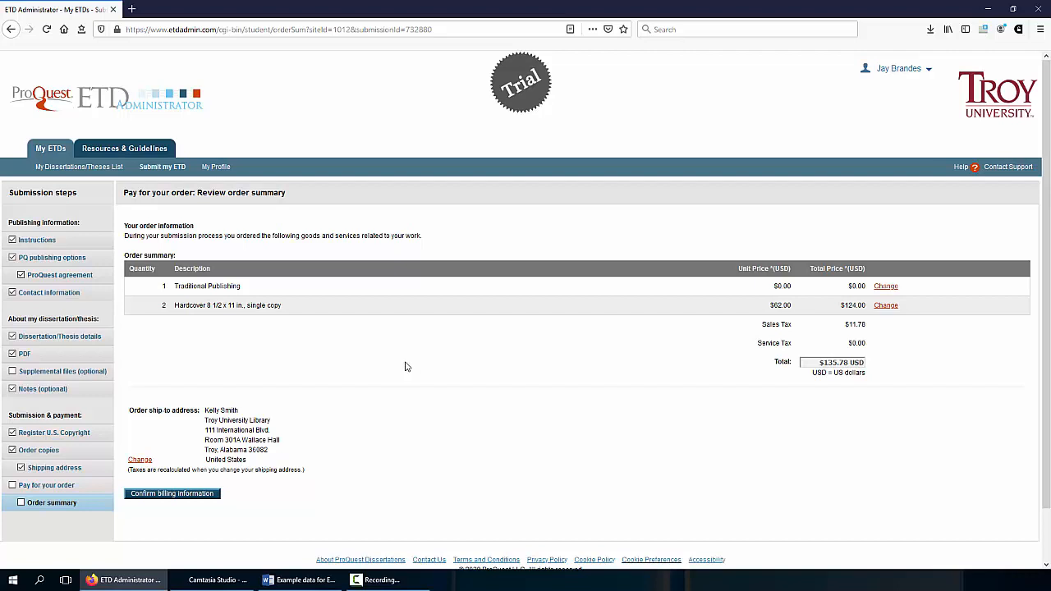
left_click(180, 496)
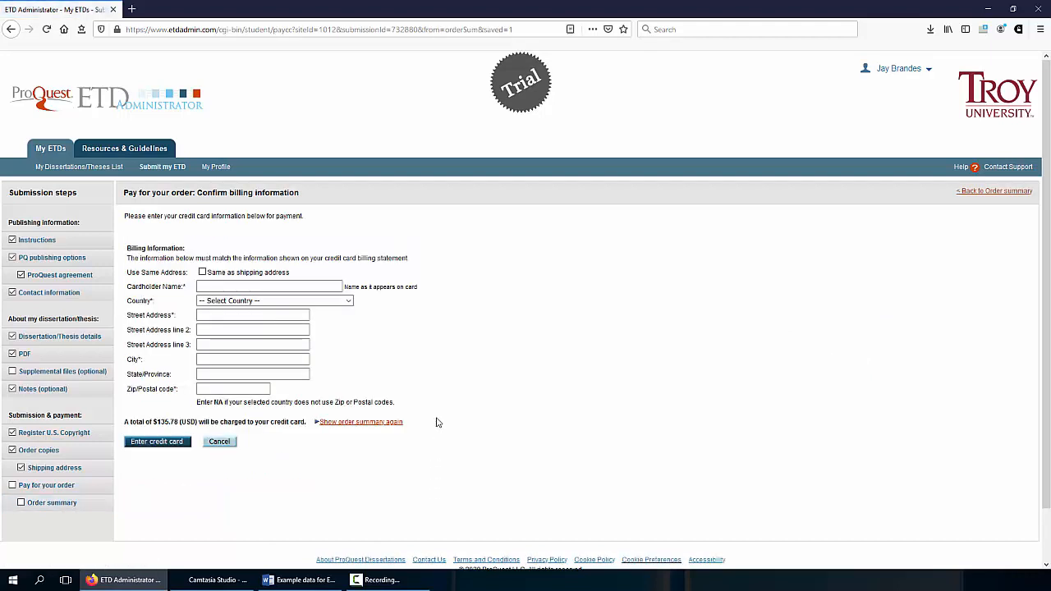
Enter the cardholder's full name and choose United States as the billing country
left_click(268, 288)
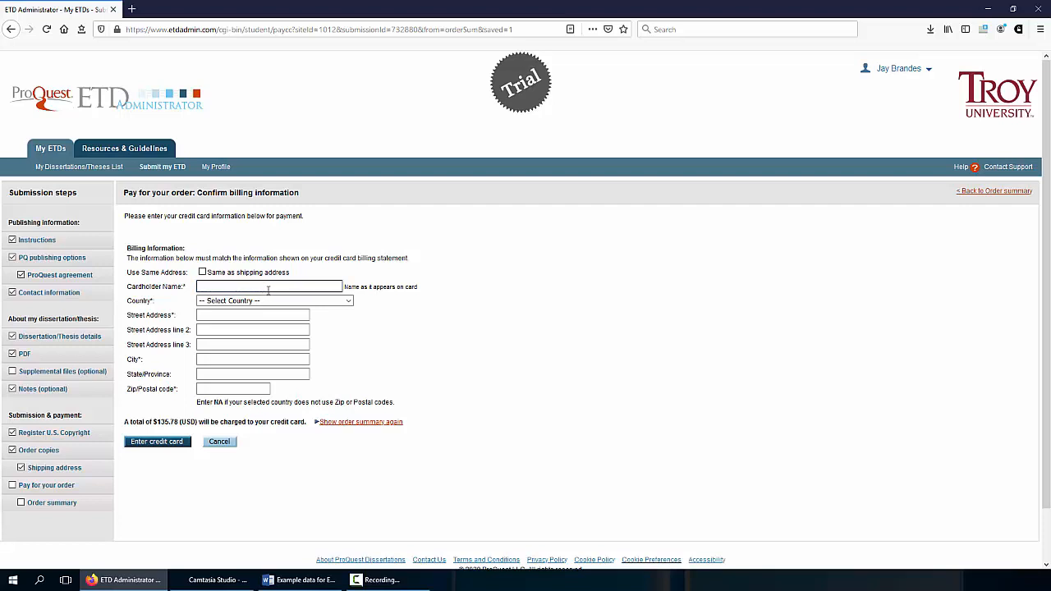
left_click(271, 300)
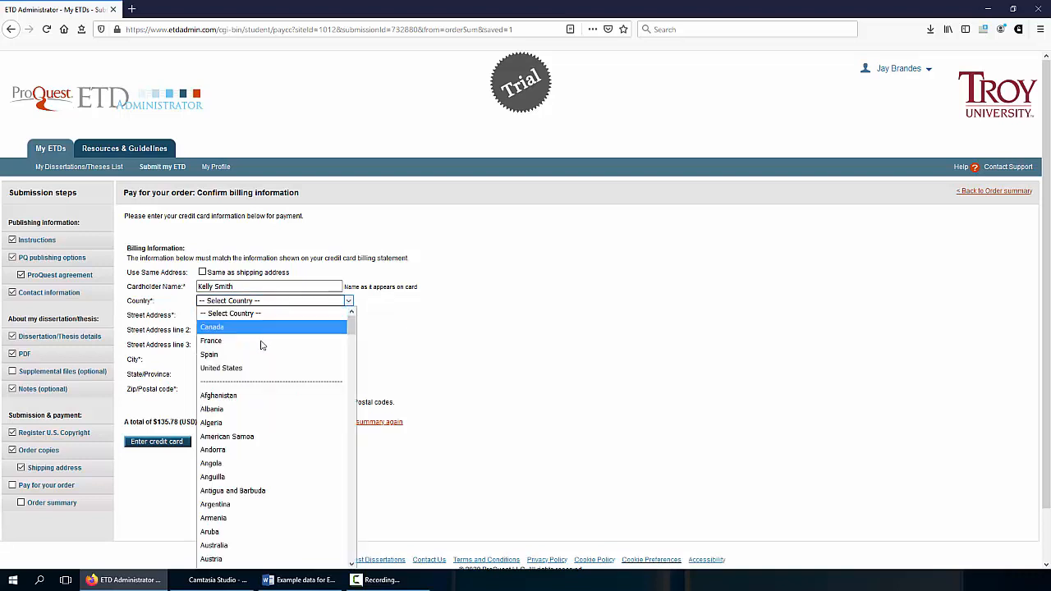
left_click(255, 374)
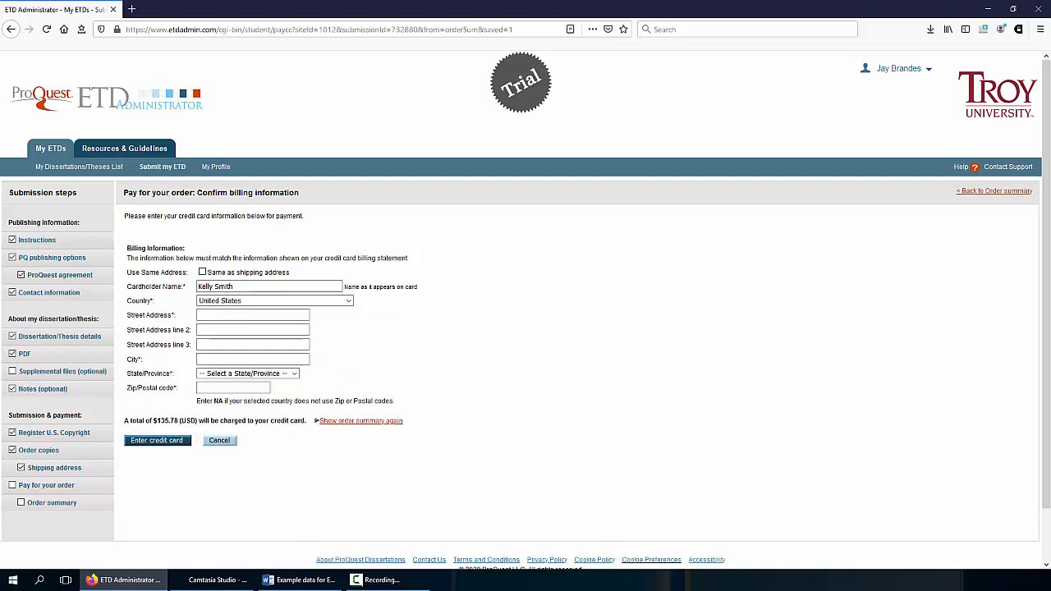
Fill in the billing street address, city, Hawaii as the state, and the zip code
key("alt+Tab")
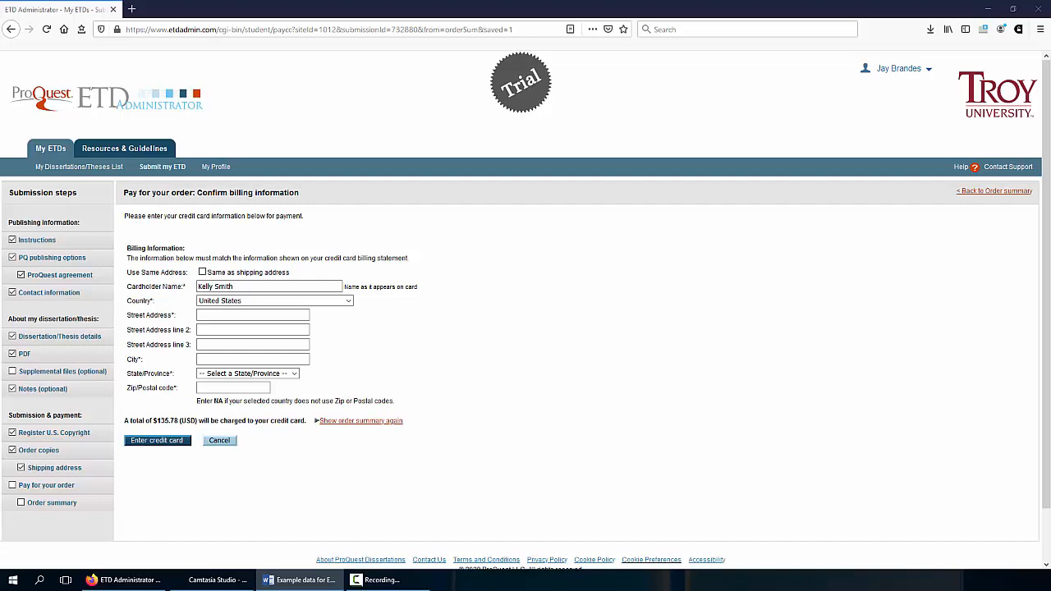
left_click(212, 315)
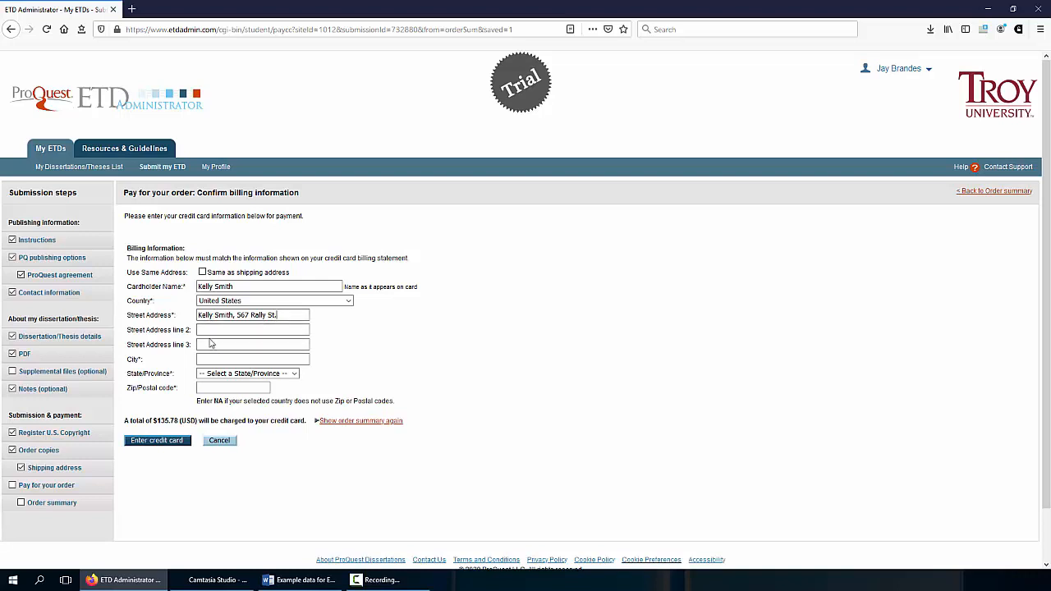
left_click(231, 358)
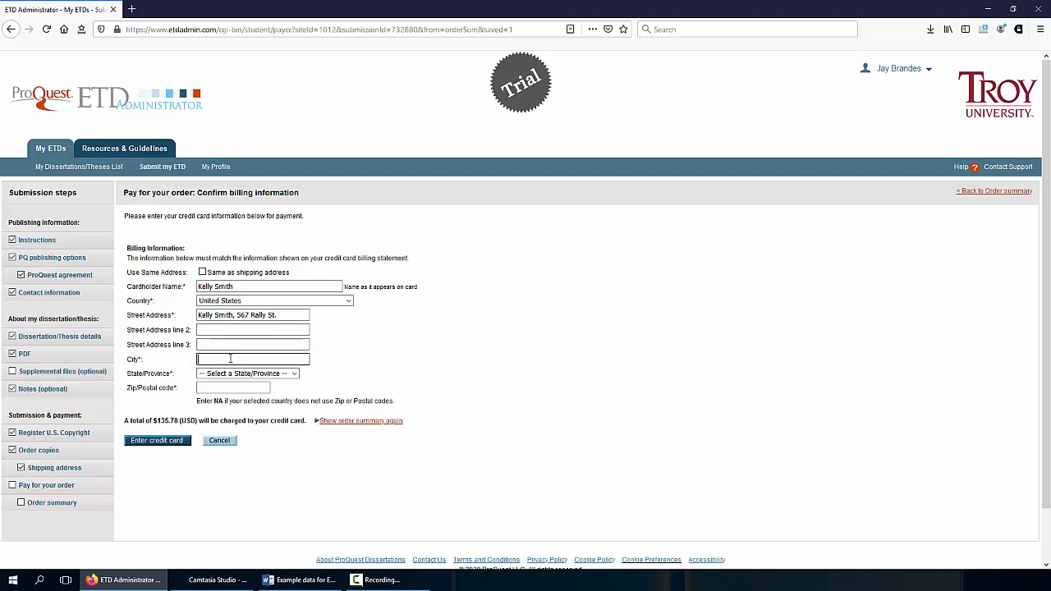
type("Hilo")
left_click(237, 373)
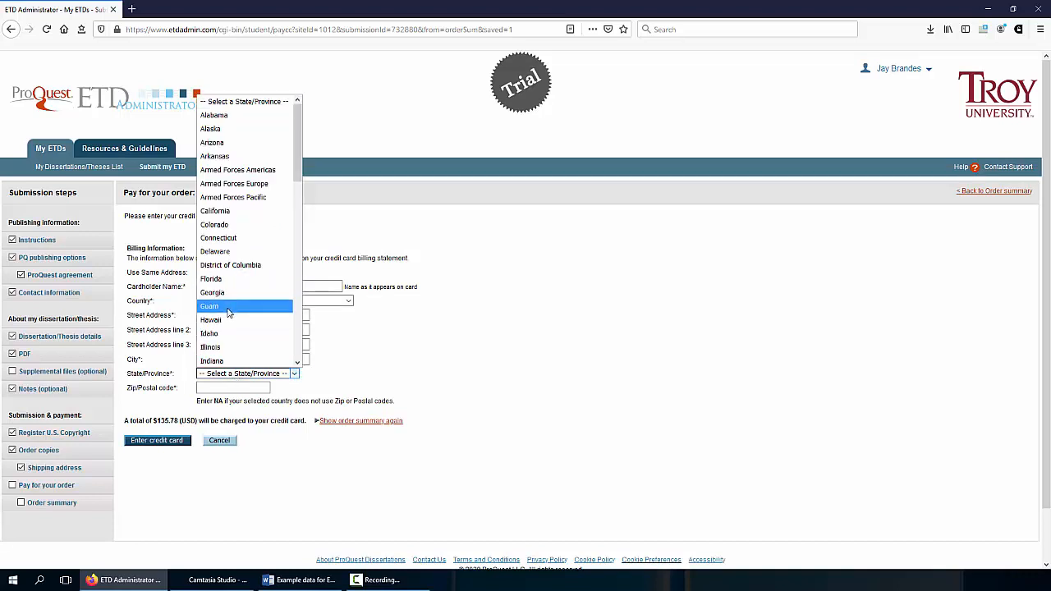
left_click(228, 320)
left_click(241, 390)
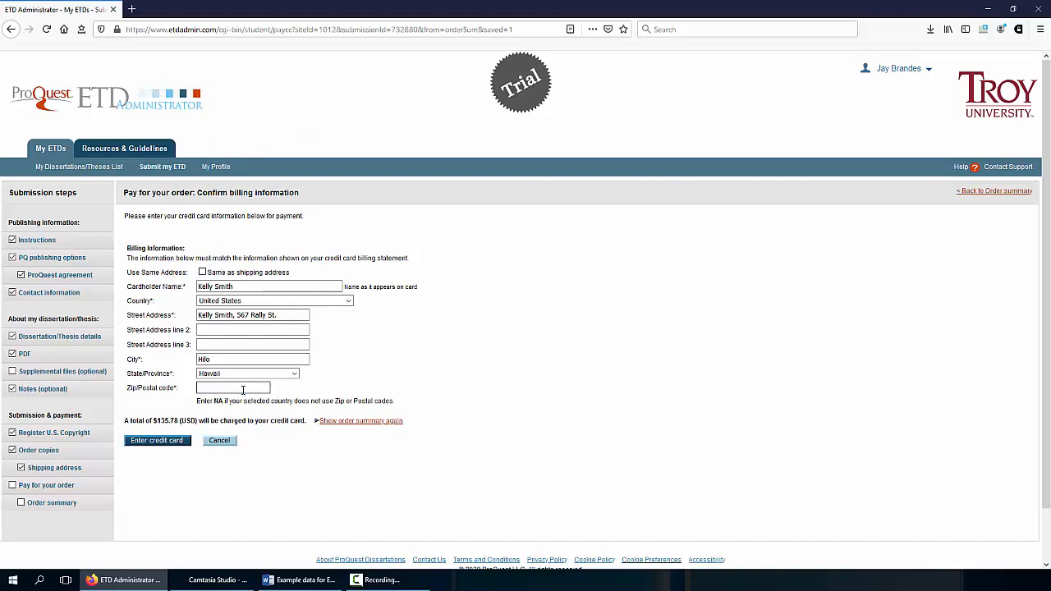
type("96721")
Enter the test card number and expiration date and send the $135.78 payment
left_click(155, 447)
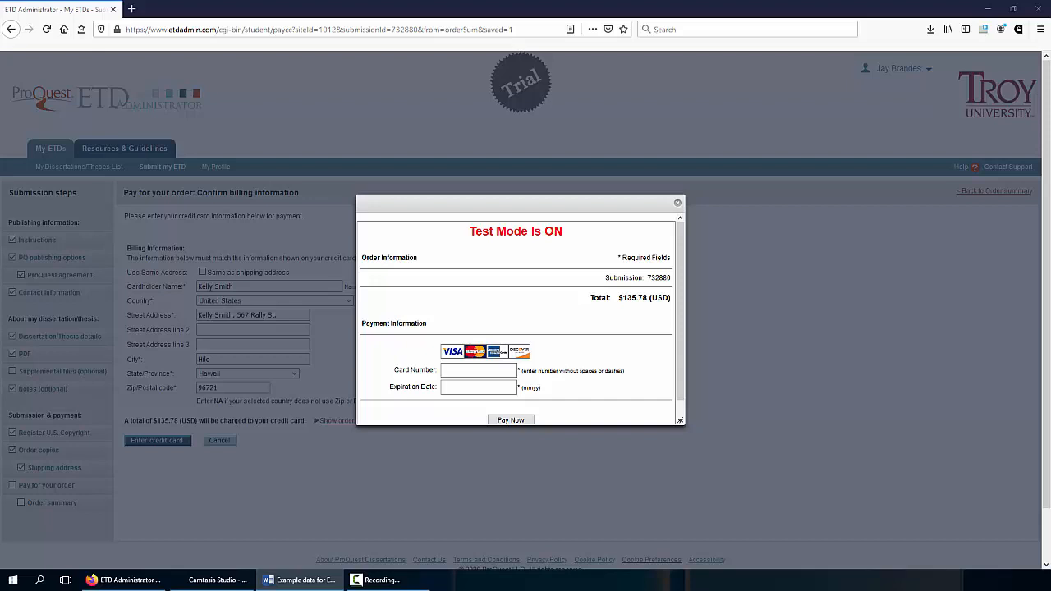
left_click(473, 370)
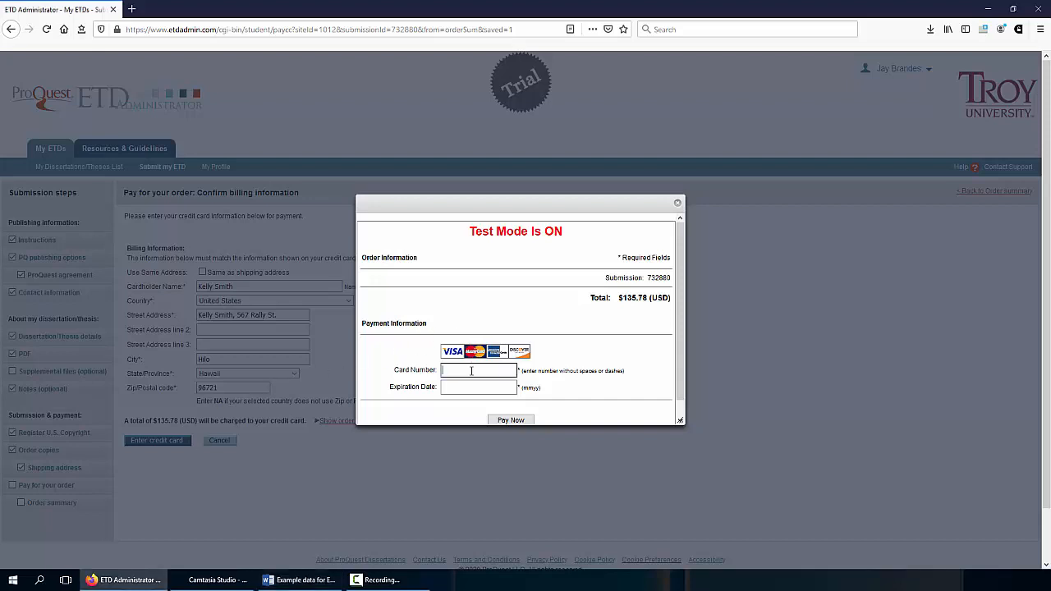
key("ctrl+v")
left_click(467, 390)
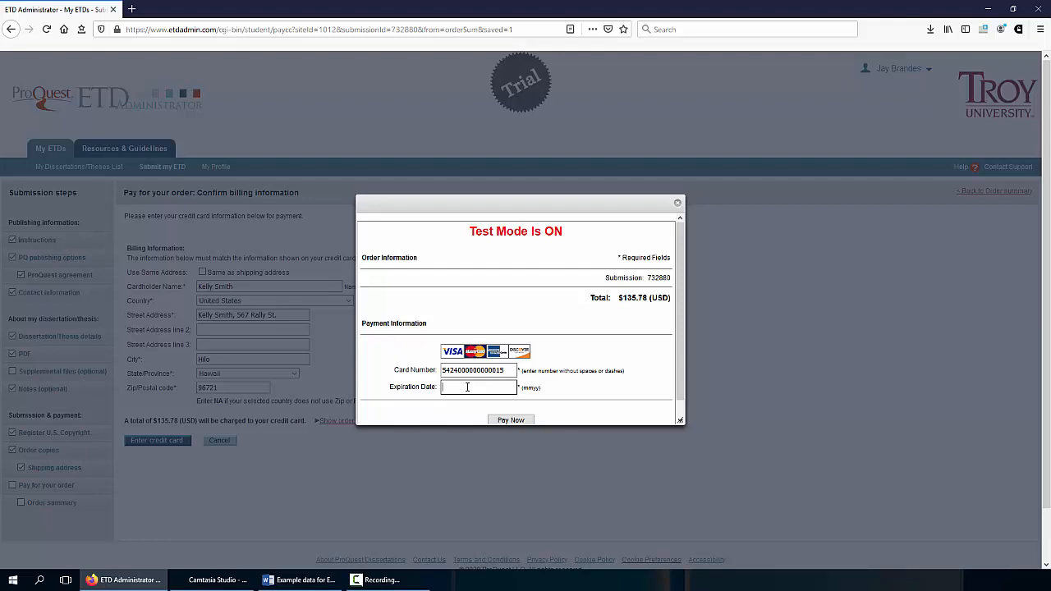
type("1022")
left_click(510, 420)
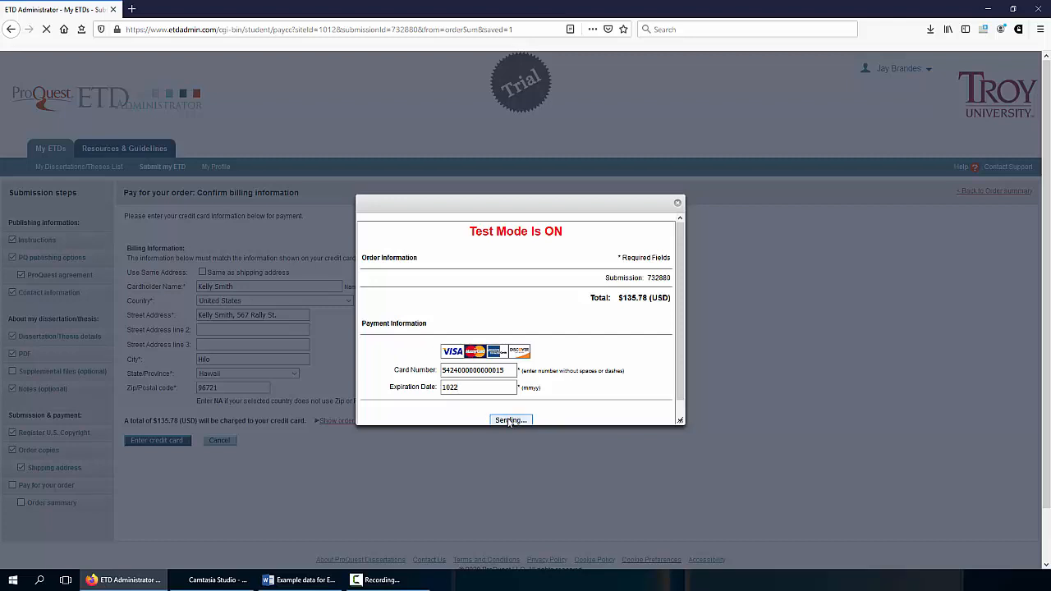